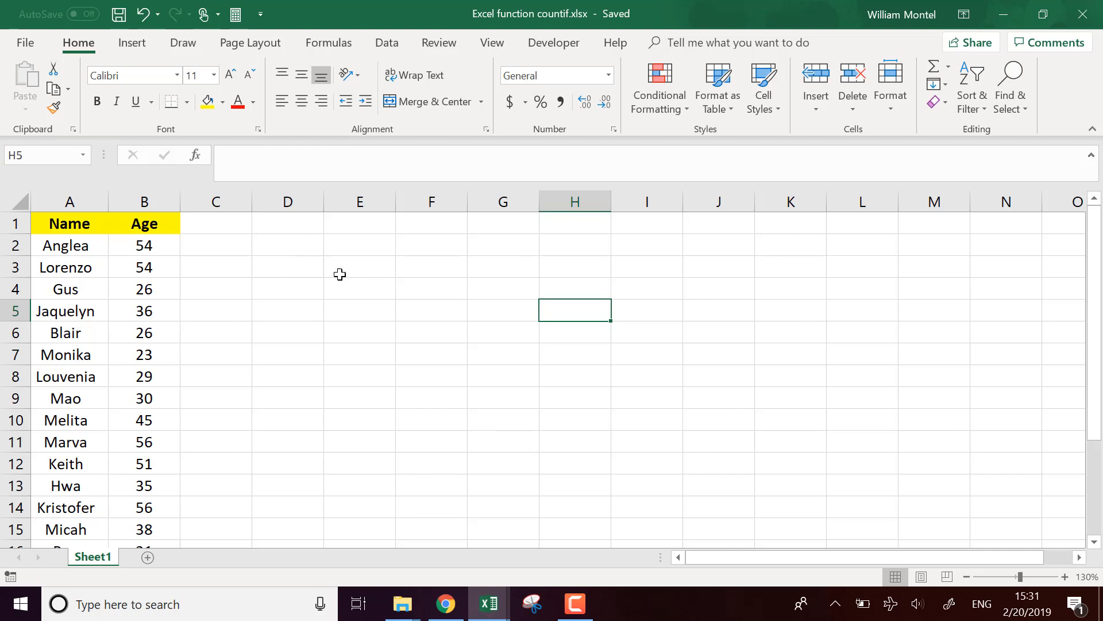
- Review the name and age lists and return to cell D2 beside them
left_click(280, 249)
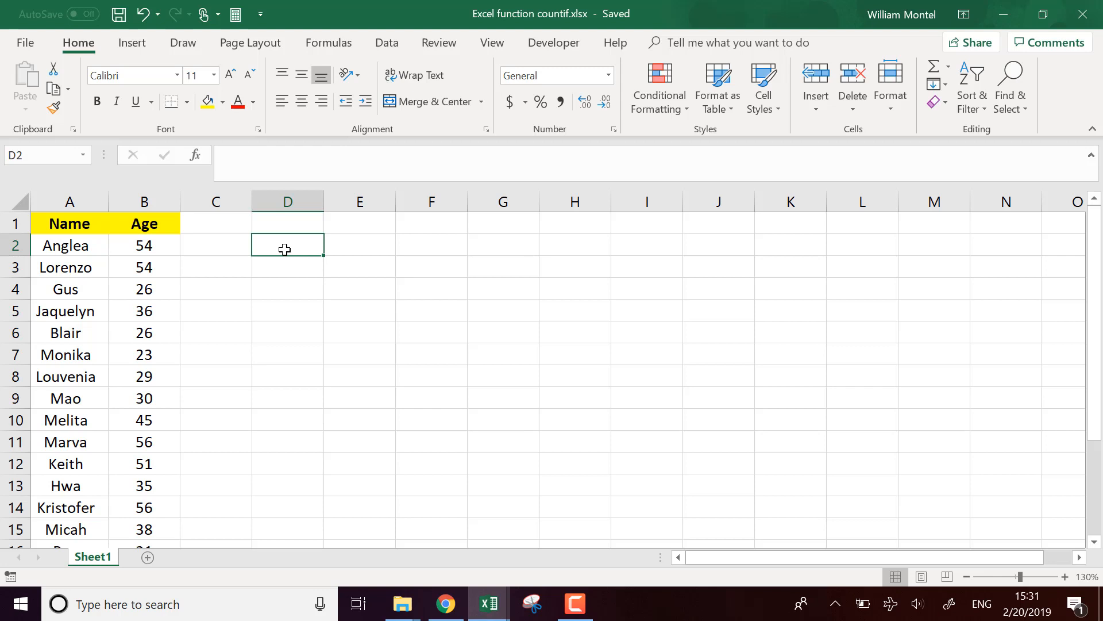
left_click(301, 331)
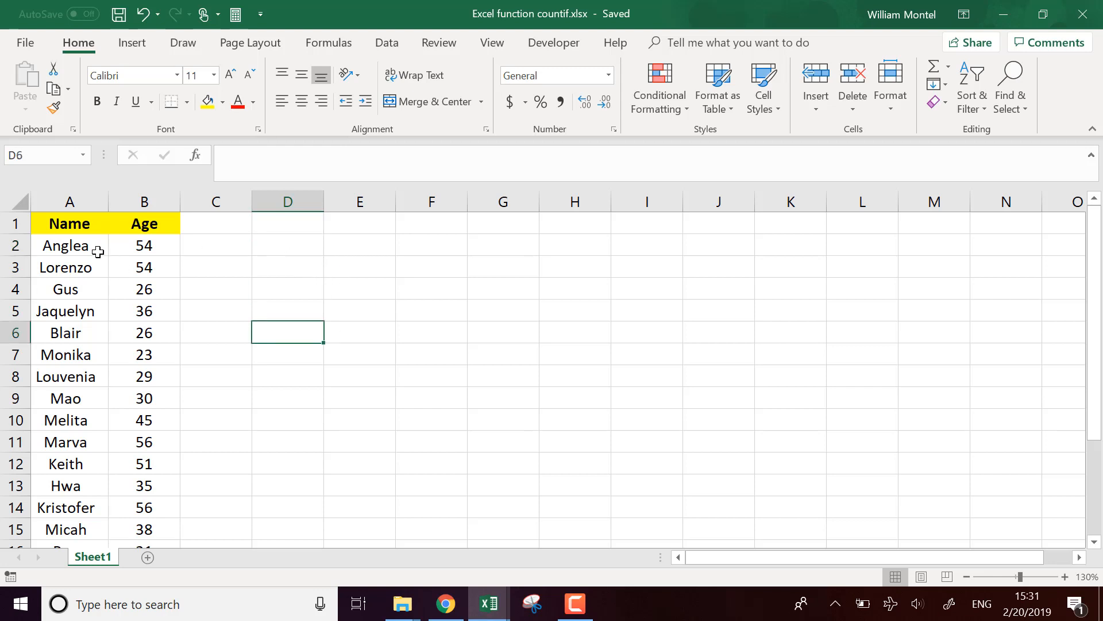
left_click_drag(88, 245, 79, 457)
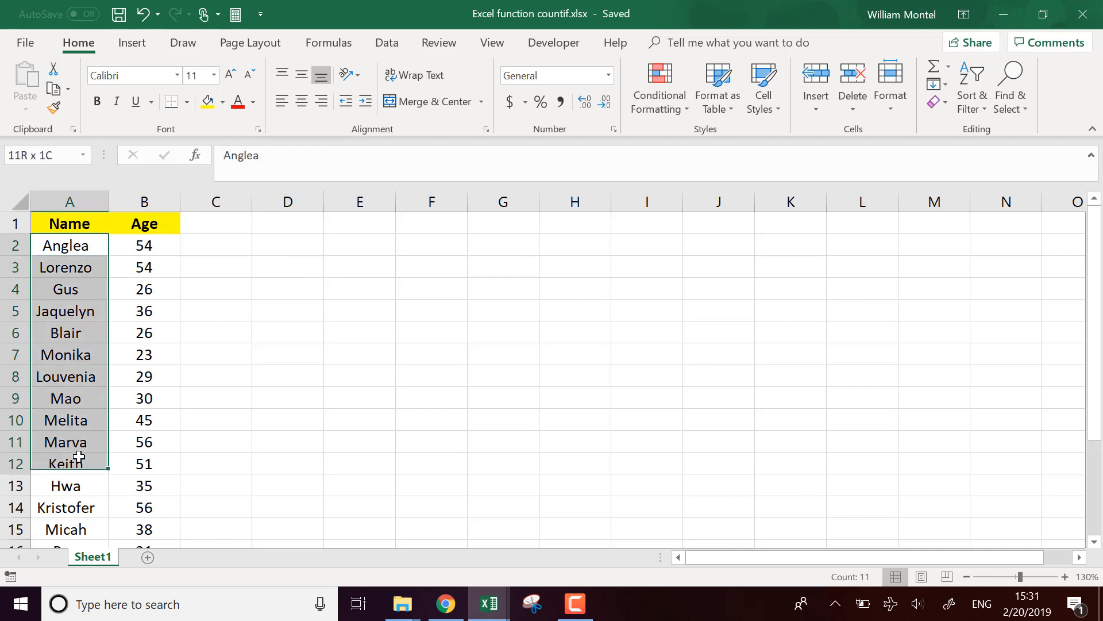
left_click_drag(144, 267, 144, 442)
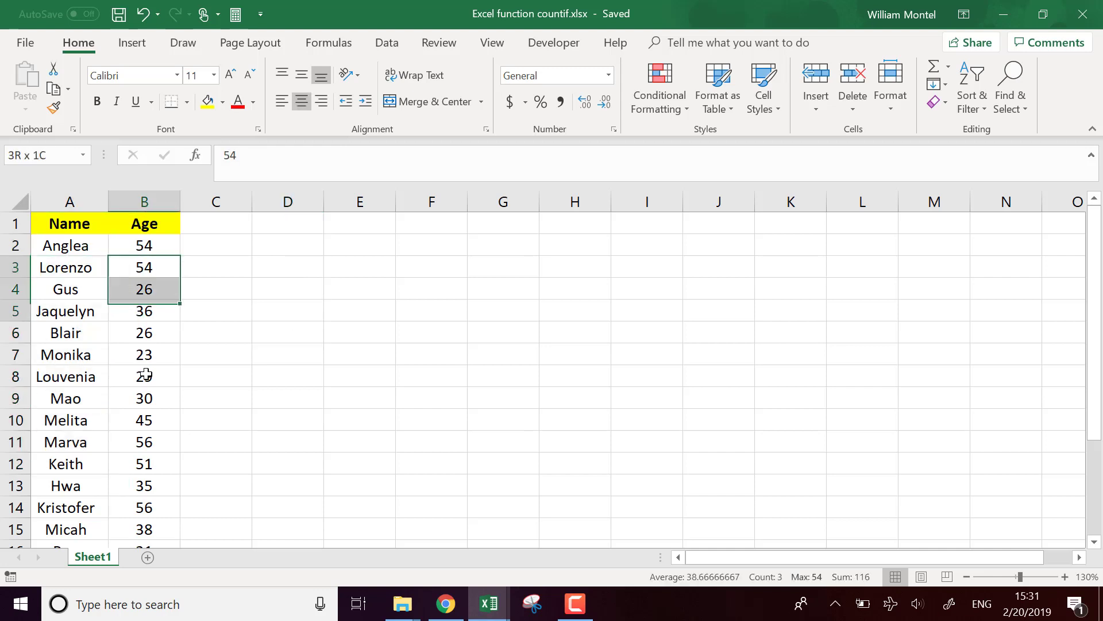
left_click(293, 247)
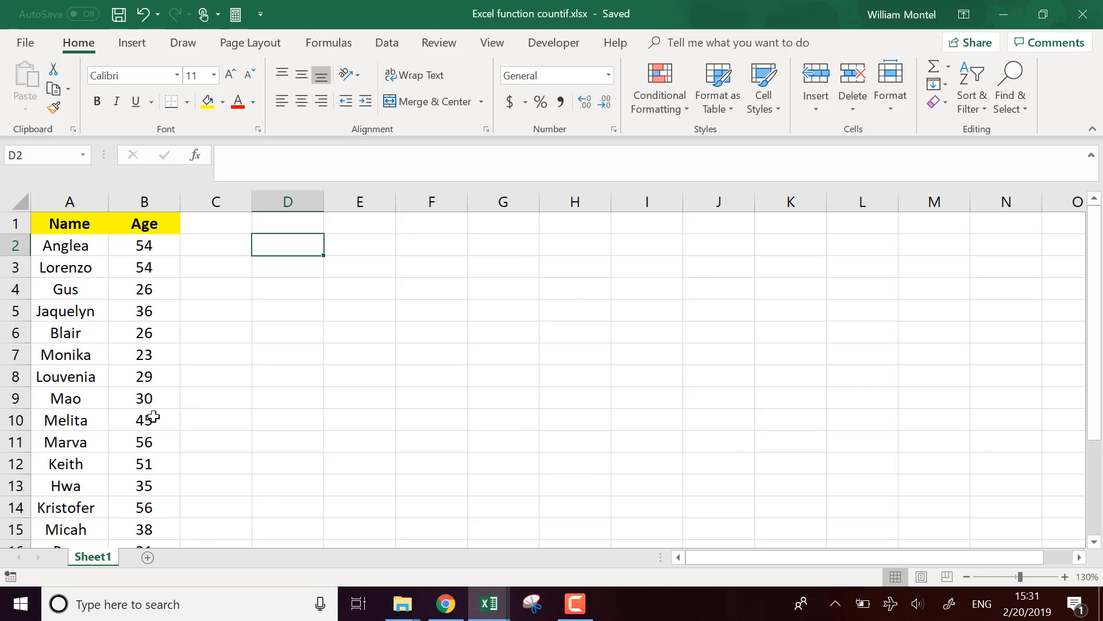
type("is")
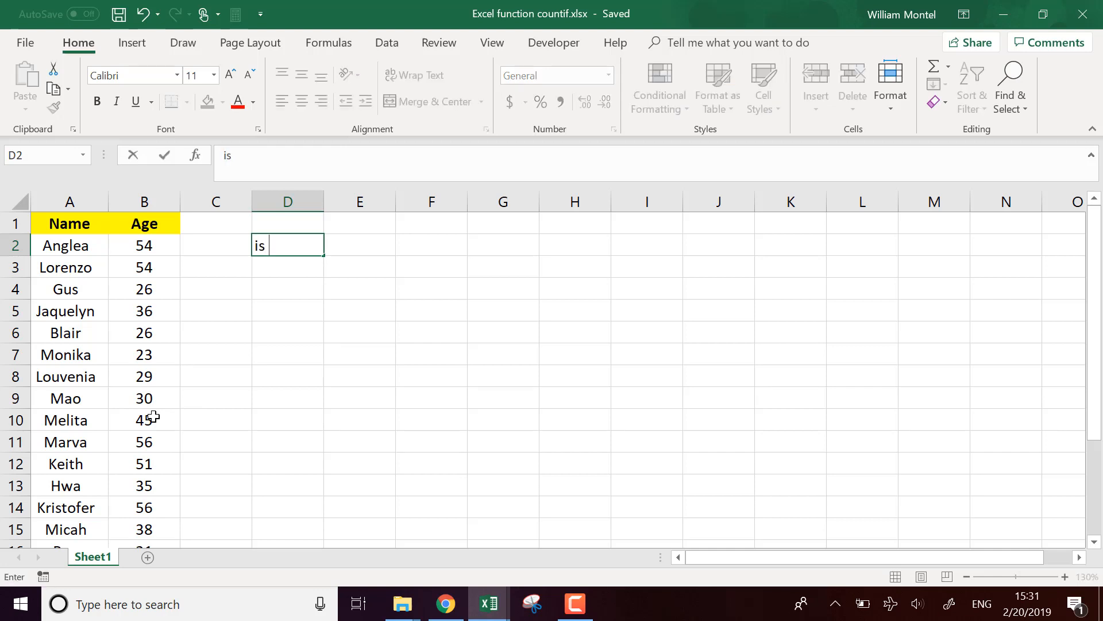
type(" 5")
- Enter the label 'is 45' in D2, removing the stray bracket
key("BackSpace")
type("4(")
key("Tab")
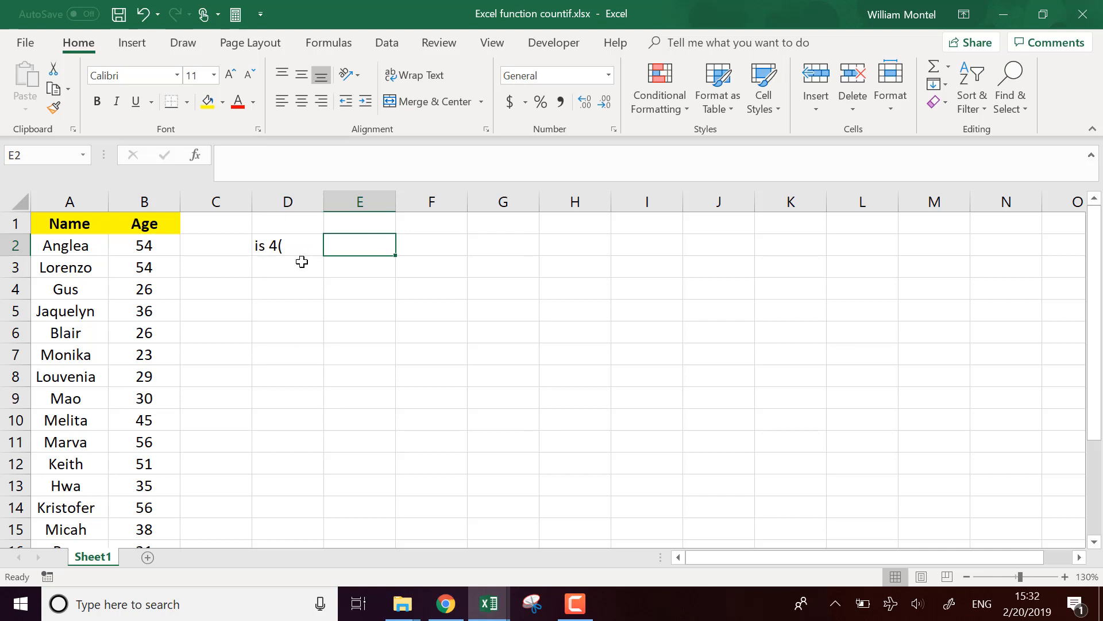
double_click(318, 246)
key("BackSpace")
type("5")
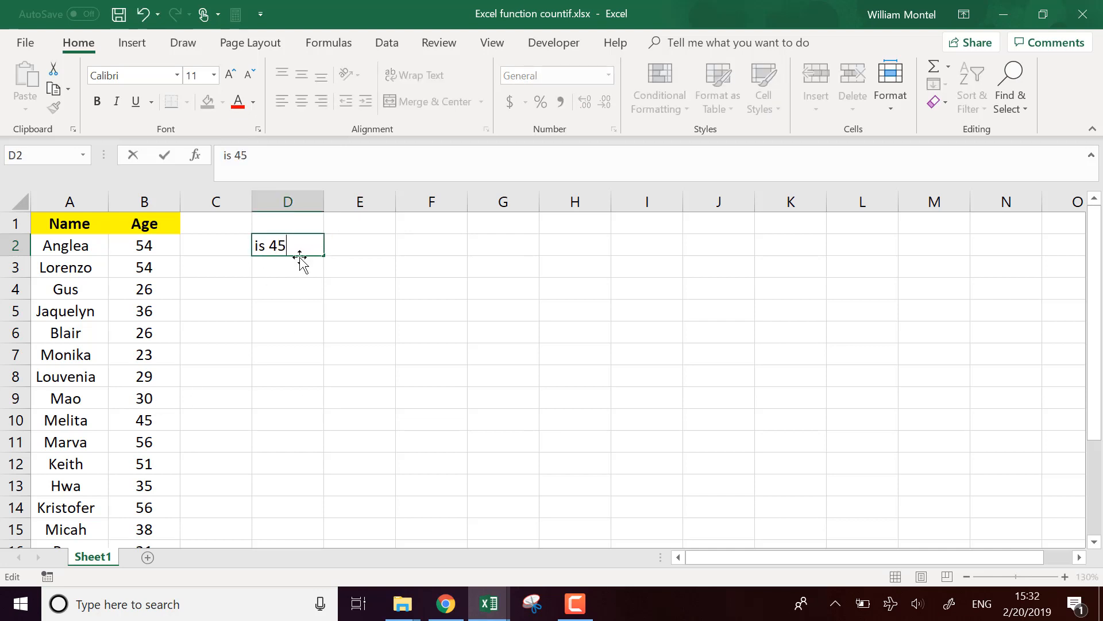
key("Tab")
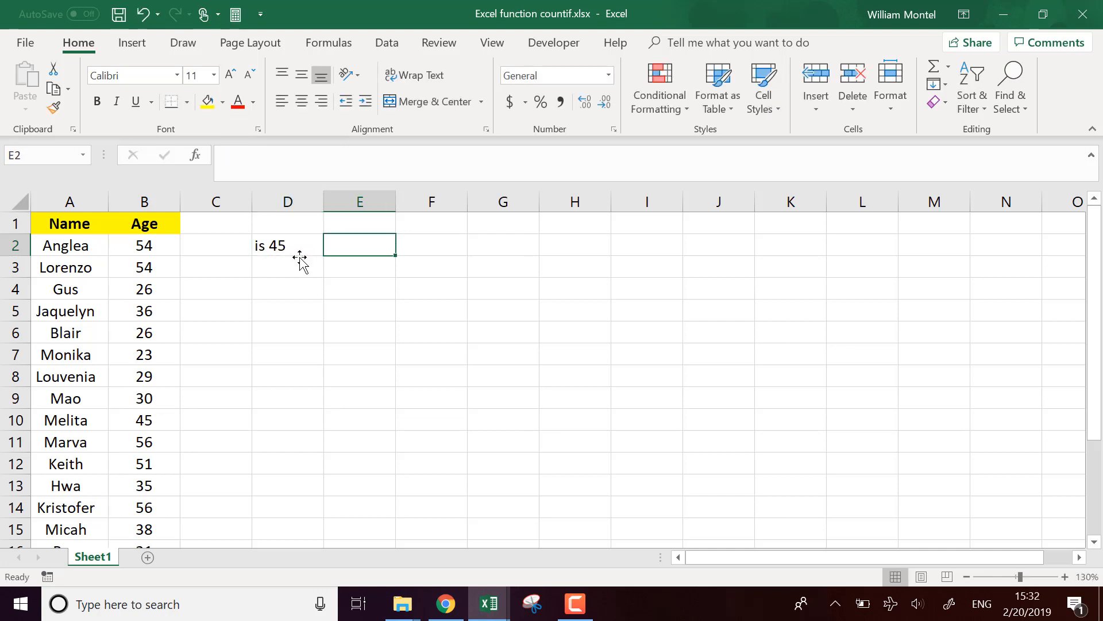
type("=coun")
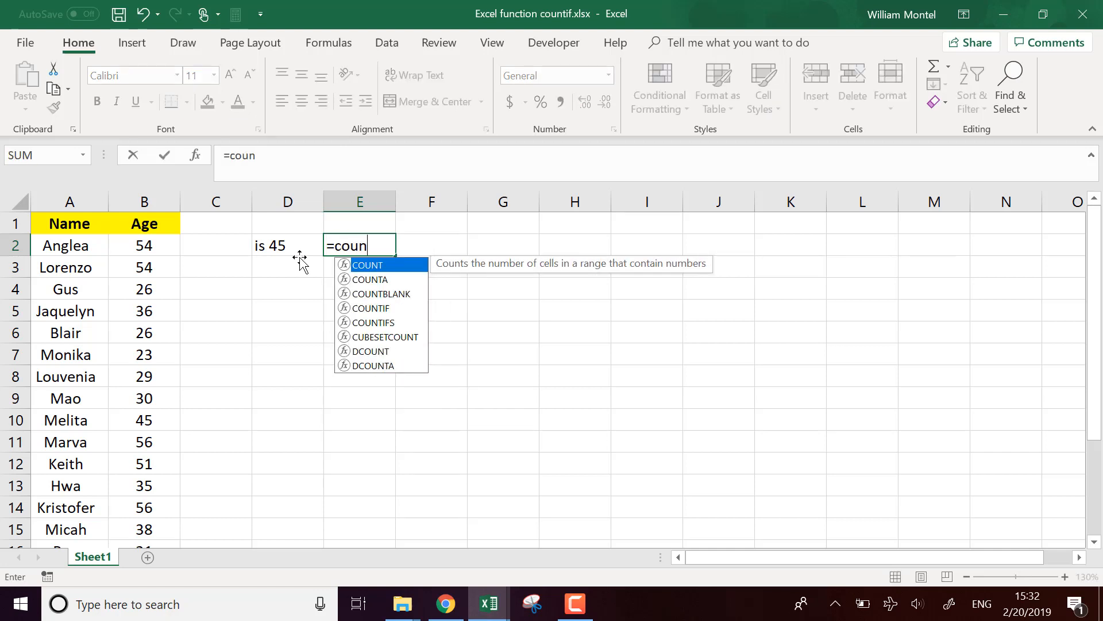
type("tf")
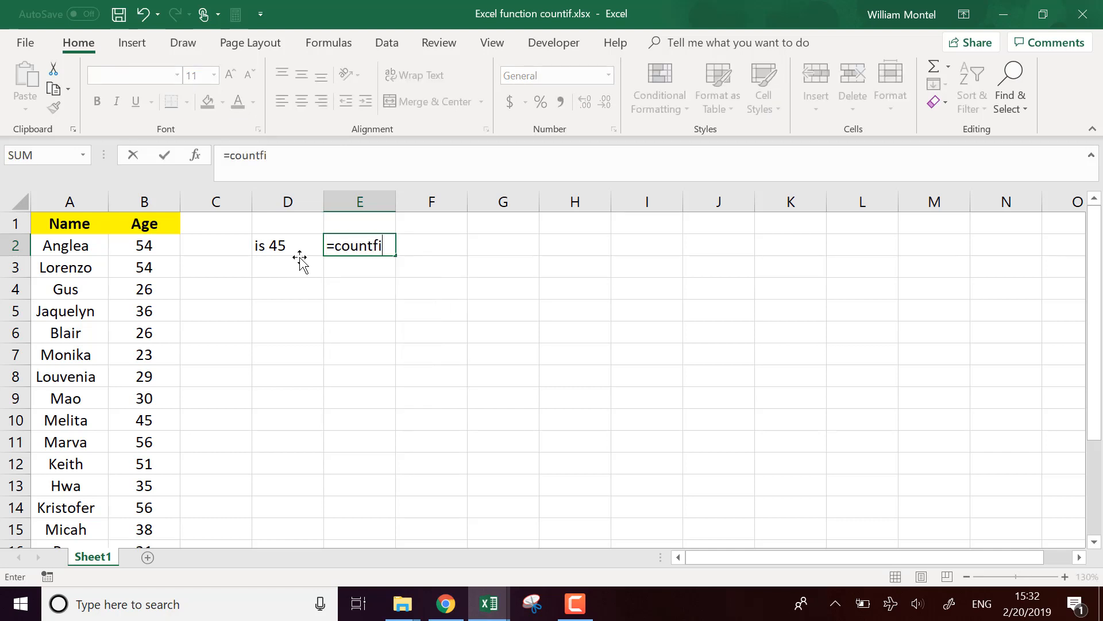
- Enter =COUNTIF(B:B,45) in E2, which returns 1
key("BackSpace")
type("if(")
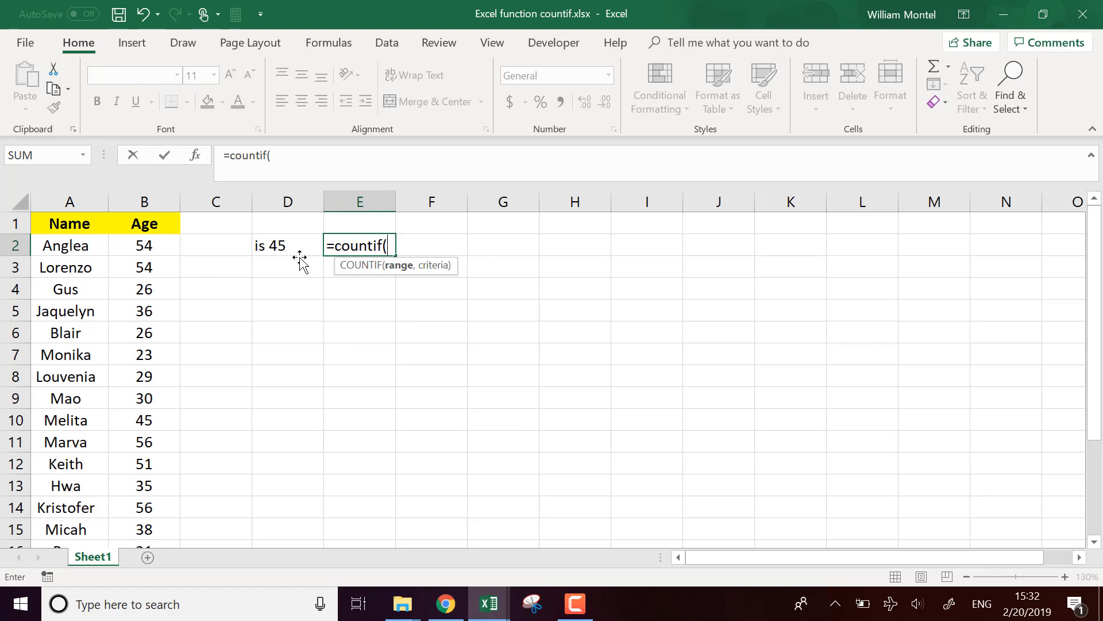
left_click(144, 201)
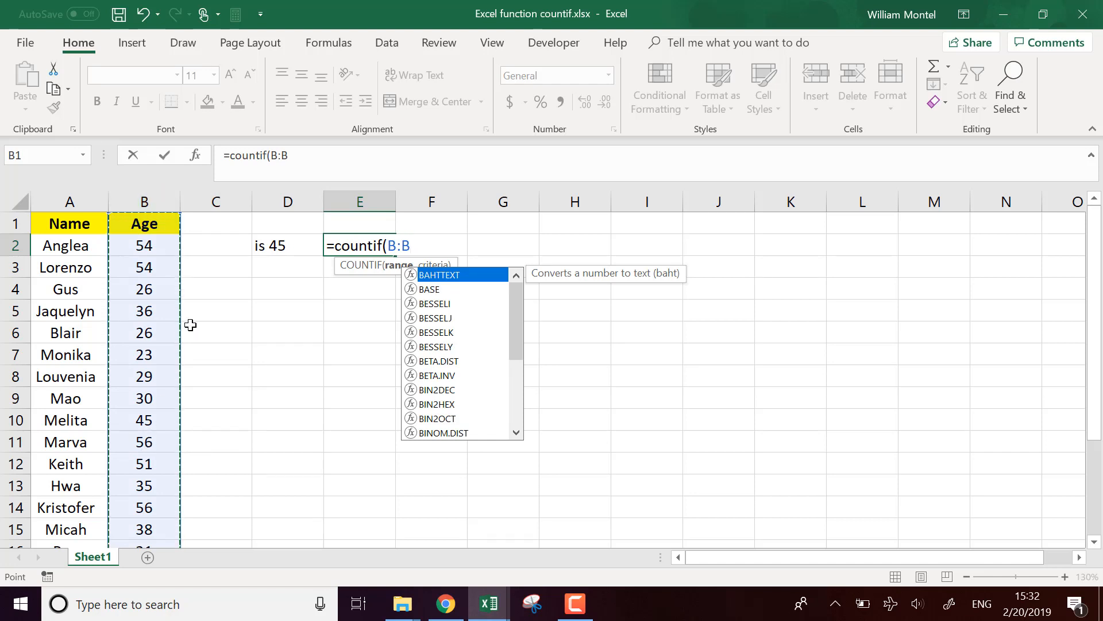
type(",")
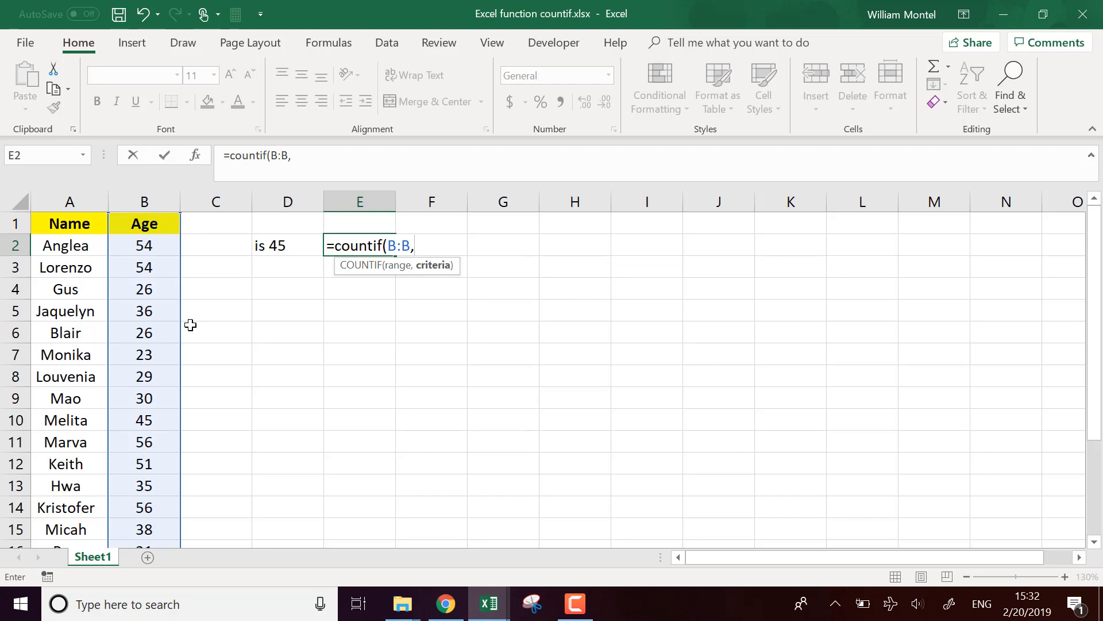
type("45")
type(")")
key("Return")
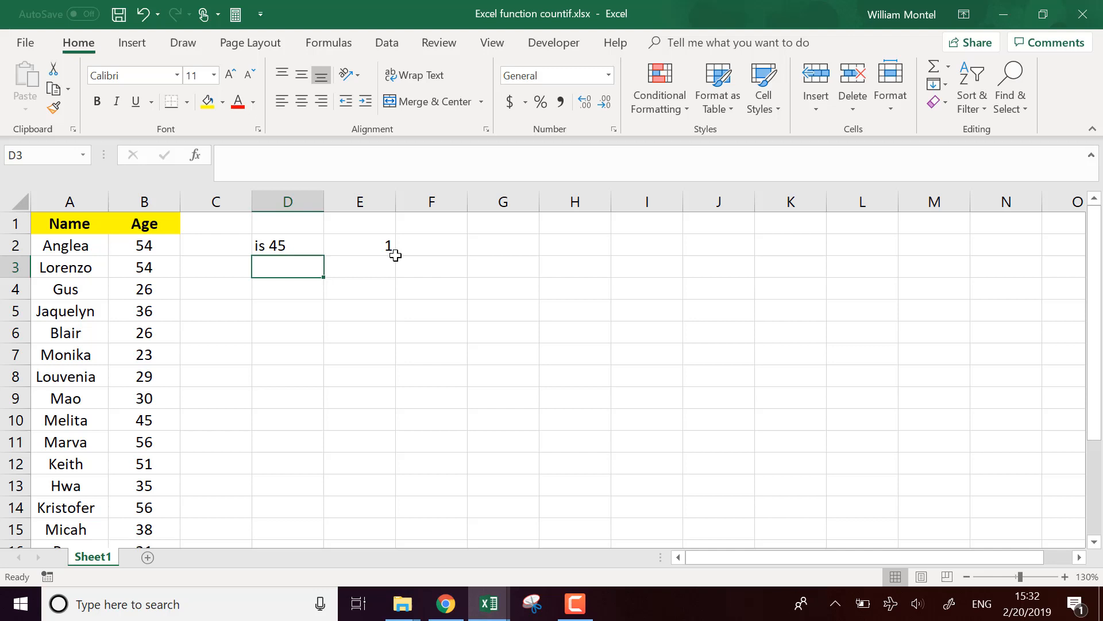
left_click_drag(70, 421, 144, 420)
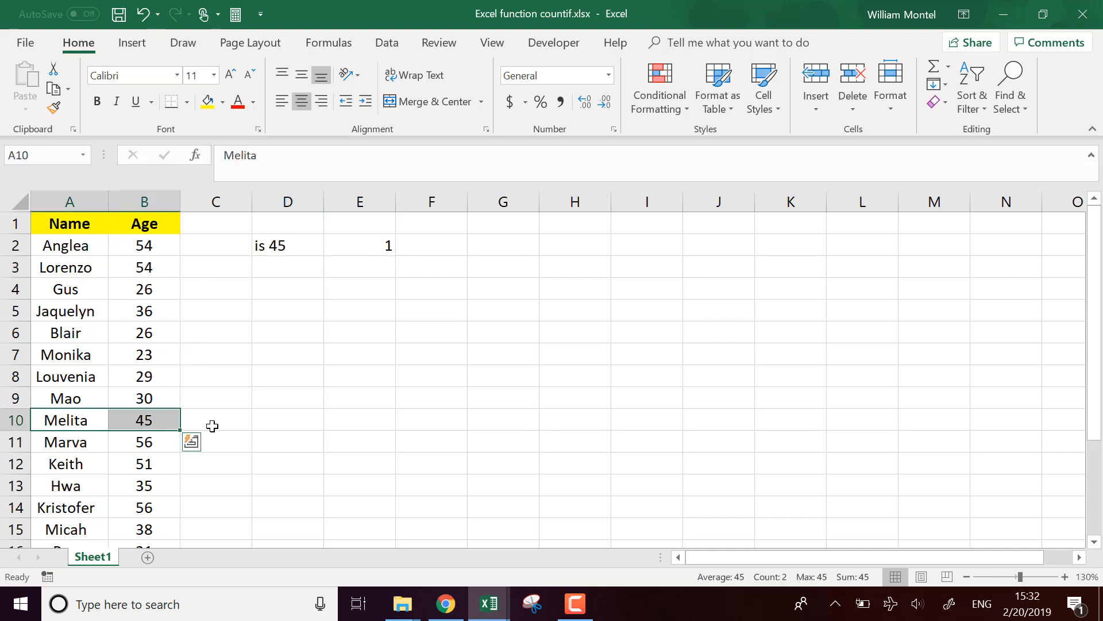
scroll(212, 425, "down", 1)
scroll(207, 474, "down", 1)
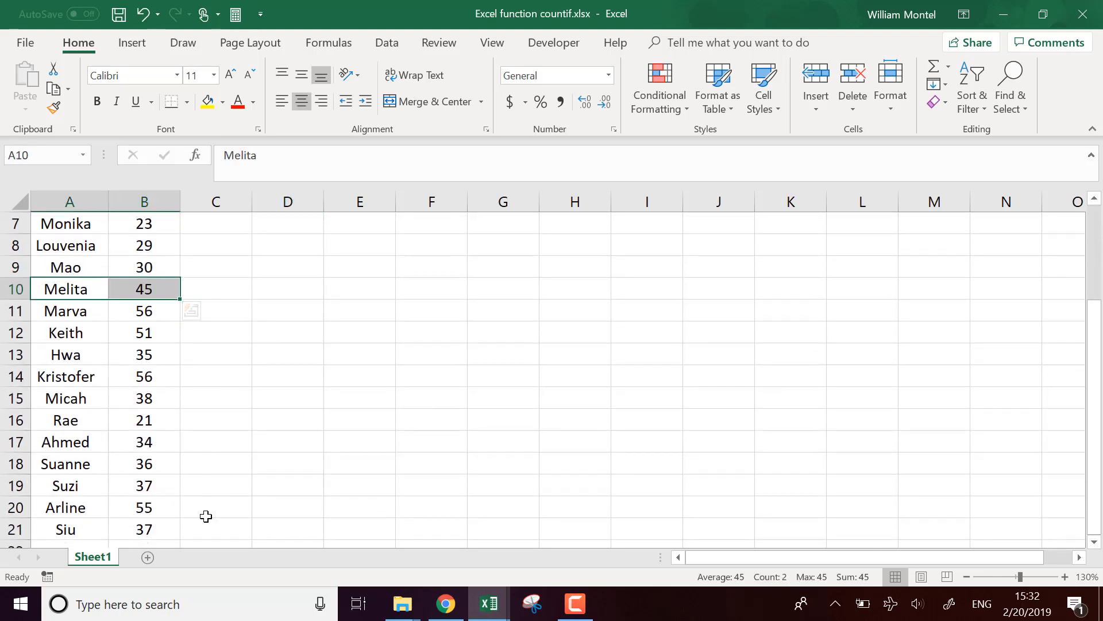
left_click(157, 491)
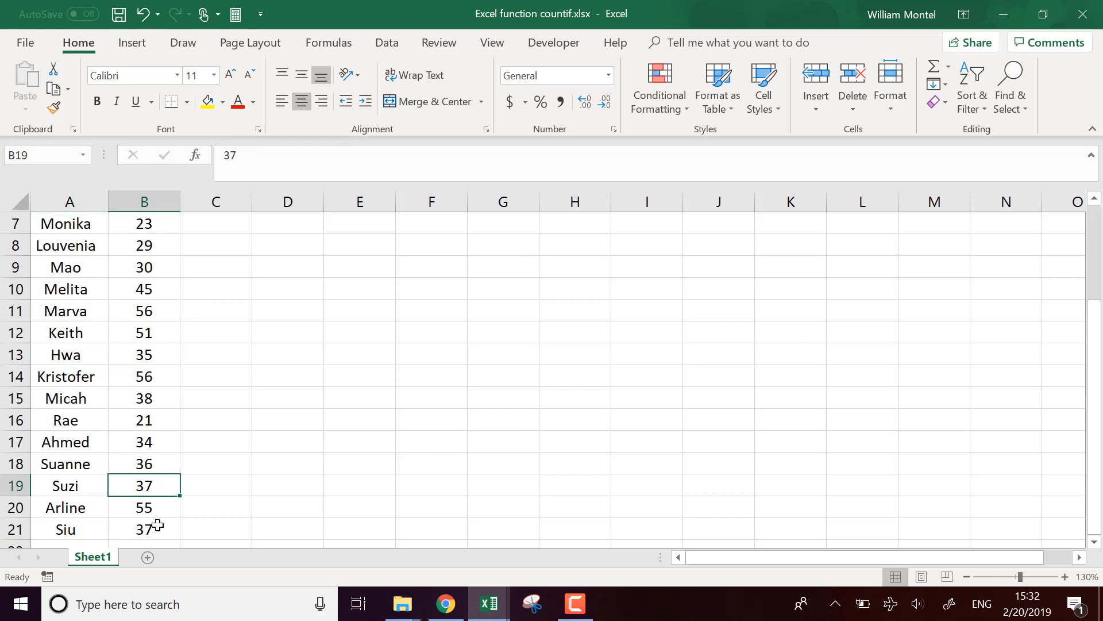
left_click(157, 526)
scroll(285, 379, "up", 3)
left_click(360, 246)
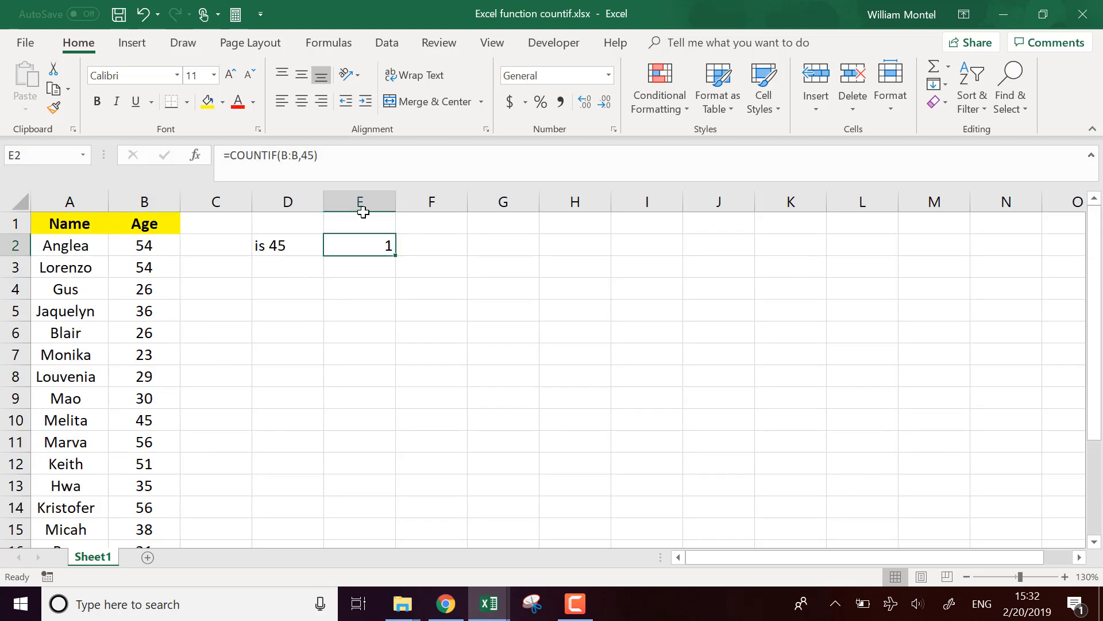
double_click(307, 155)
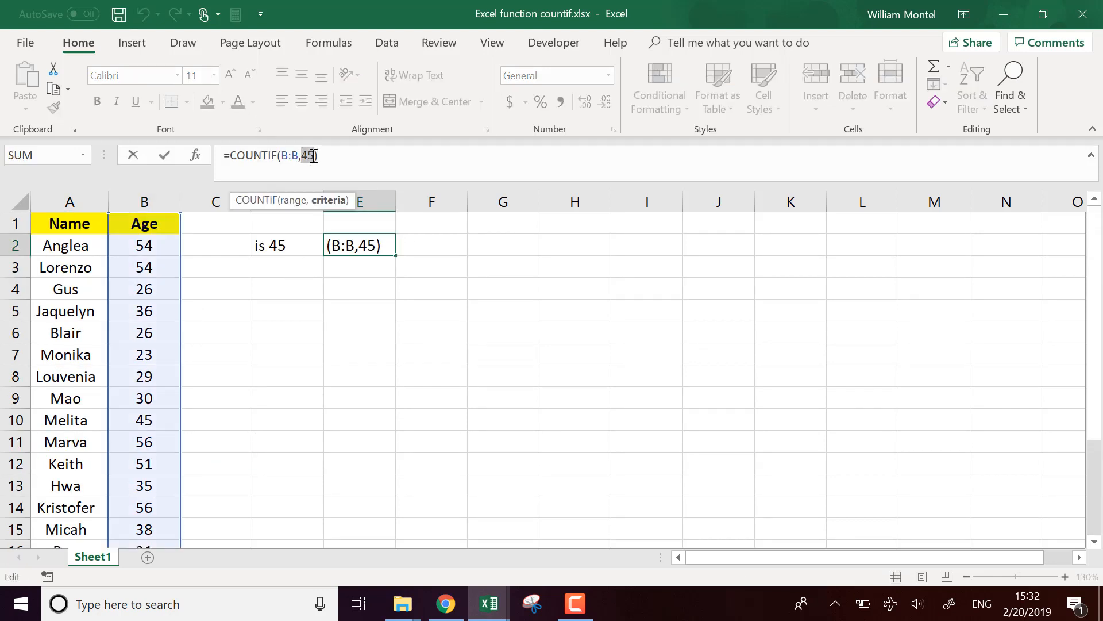
type("37")
key("Return")
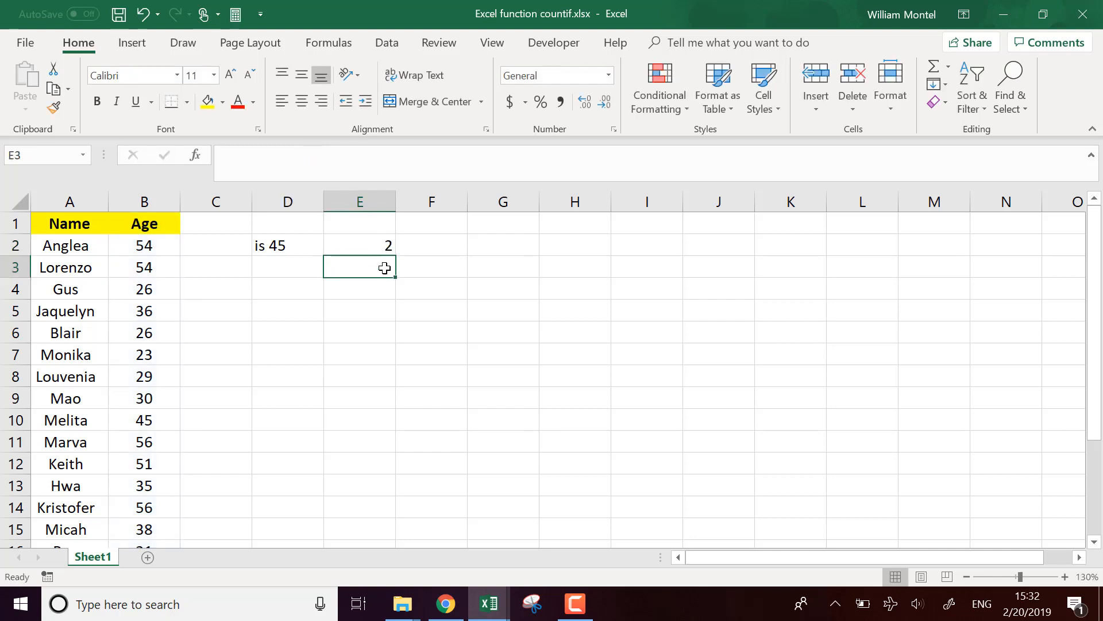
left_click(386, 246)
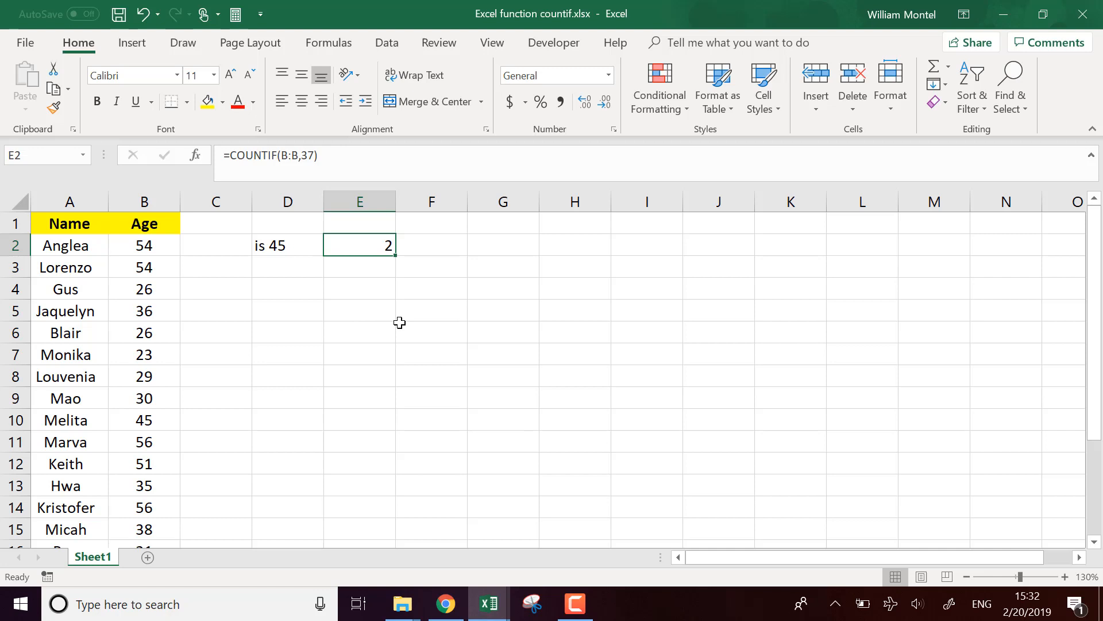
key("ctrl+z")
left_click(286, 287)
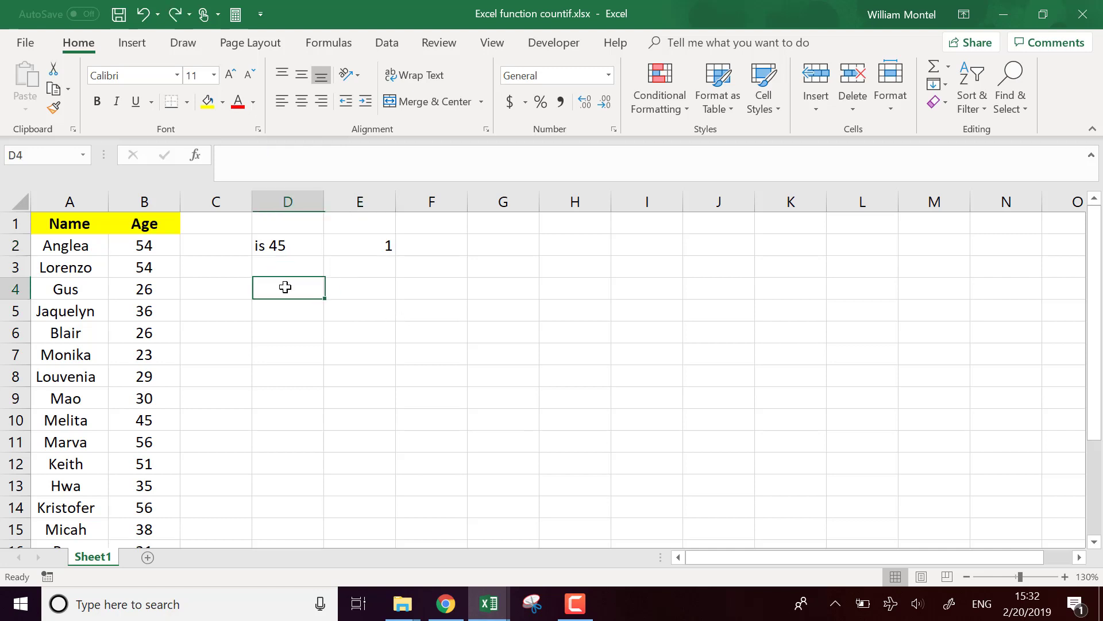
left_click(370, 248)
left_click(293, 291)
left_click(377, 245)
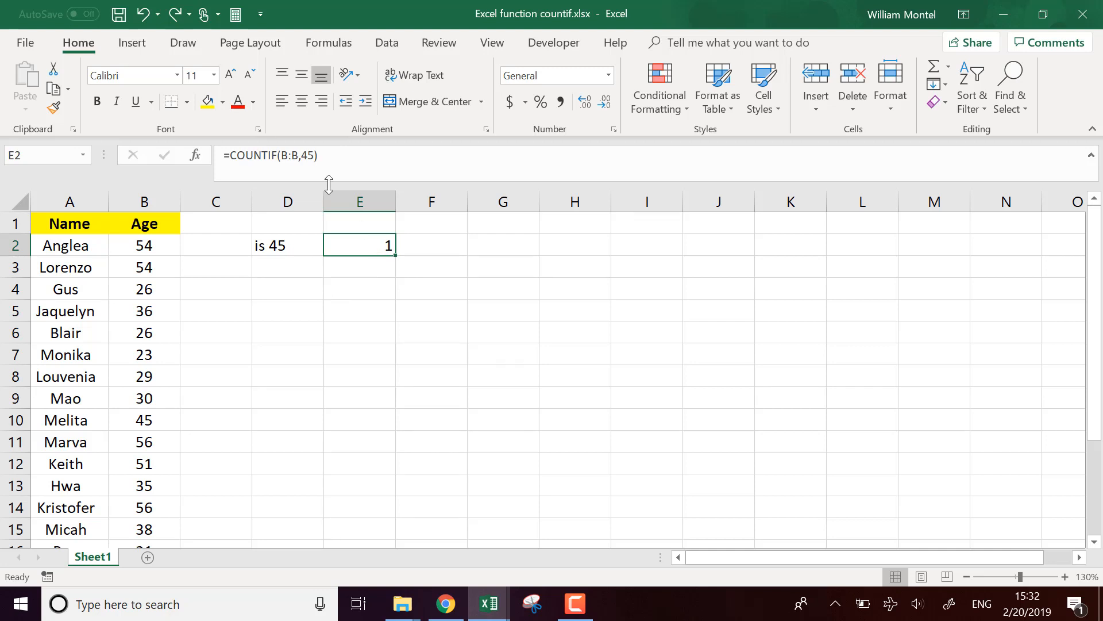
- Label D4 'older than 40' and widen column D to fit it
left_click(288, 283)
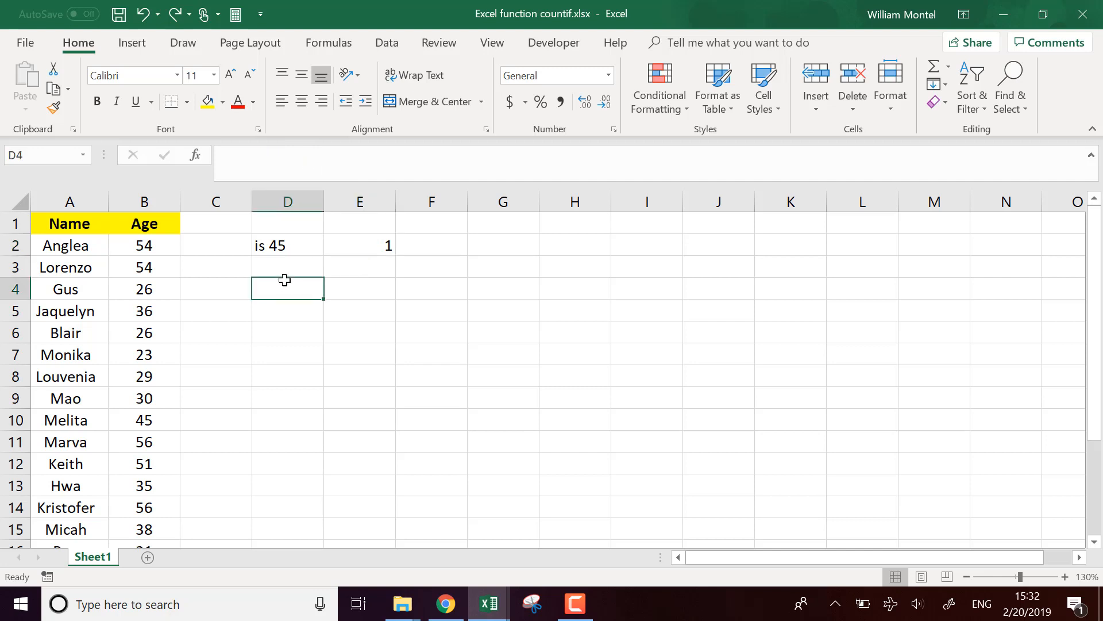
type("older tha")
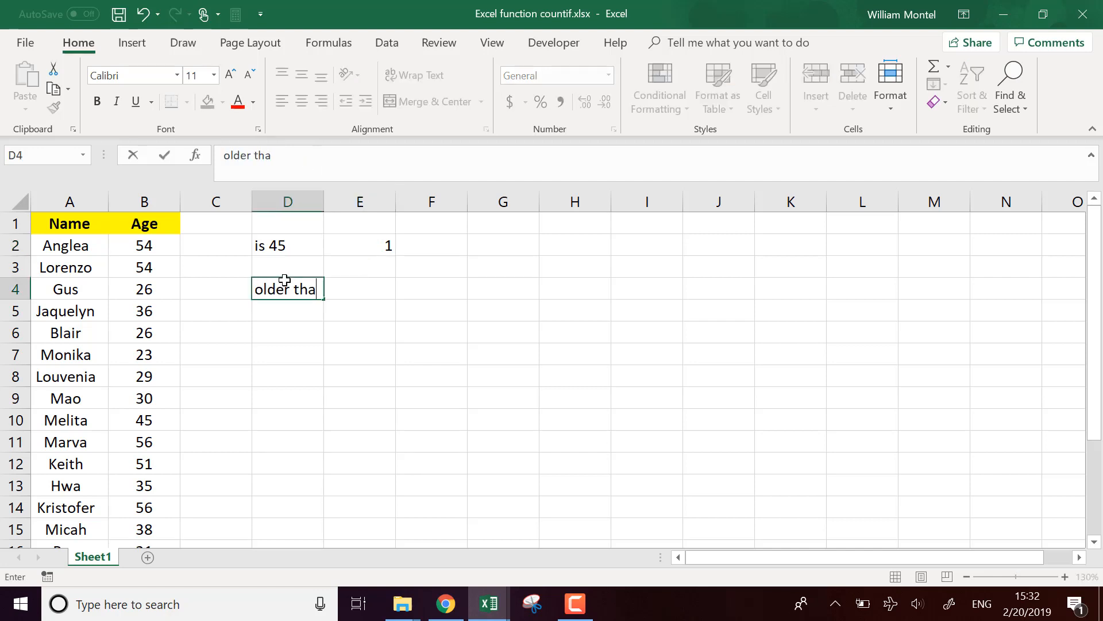
type("n 40")
key("Return")
left_click_drag(329, 206, 356, 206)
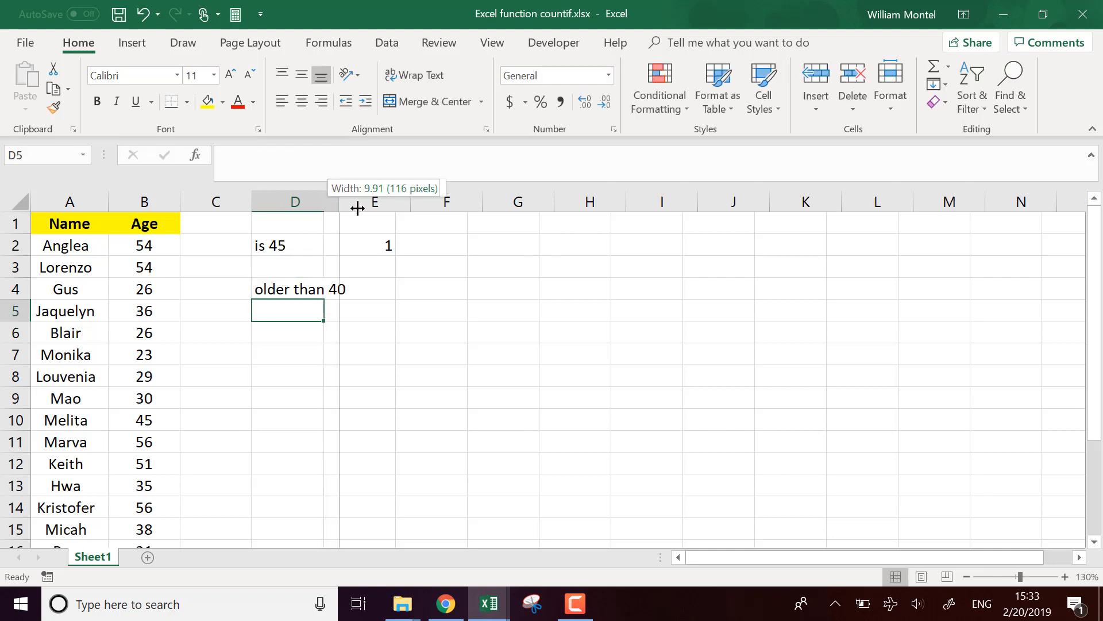
- Enter =COUNTIF(B:B,">="&40) in E4, which returns 7
left_click(388, 286)
type("=")
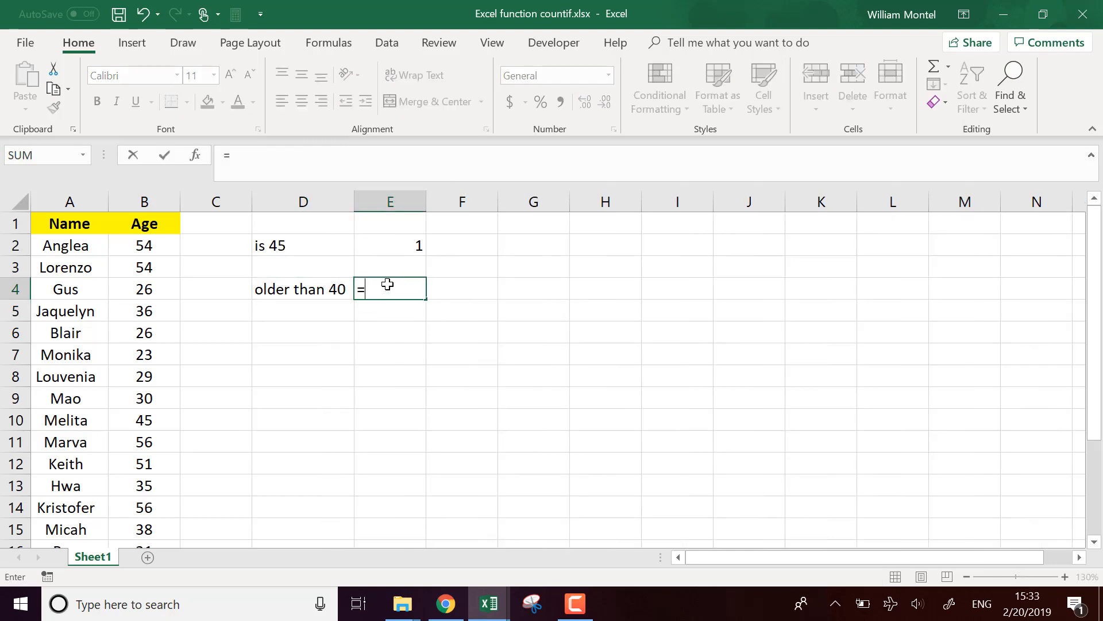
type("coun")
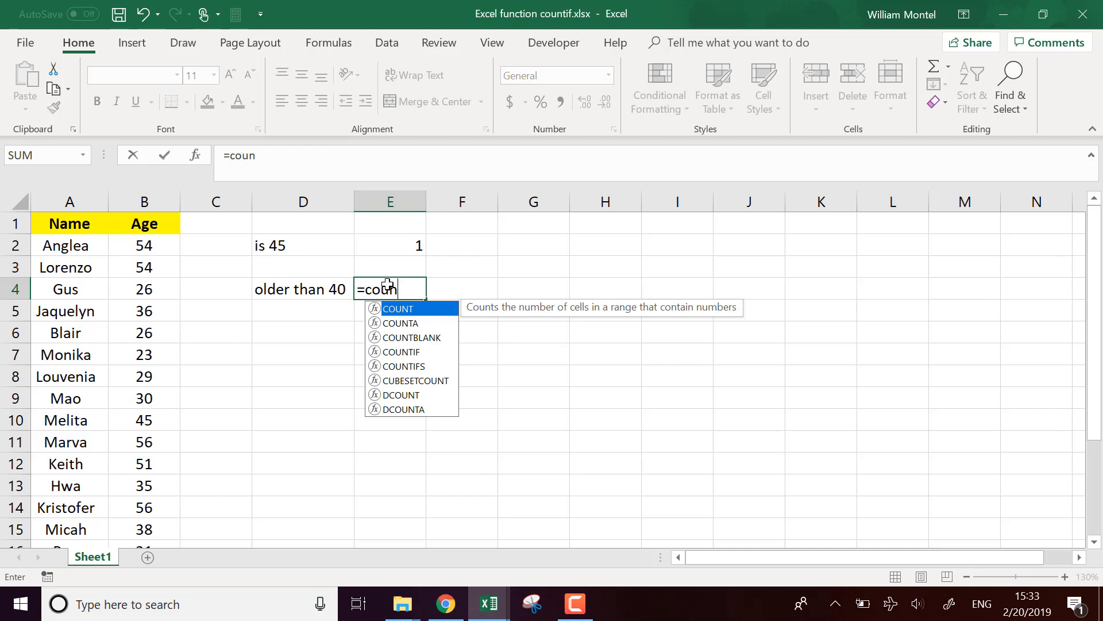
type("tif(")
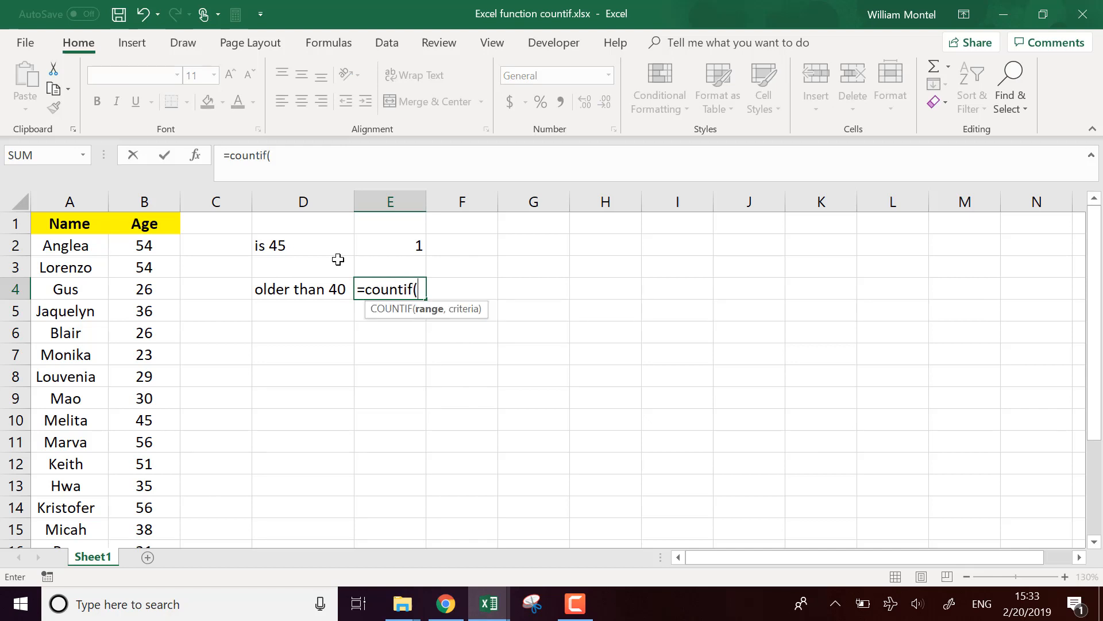
left_click(152, 201)
type(",")
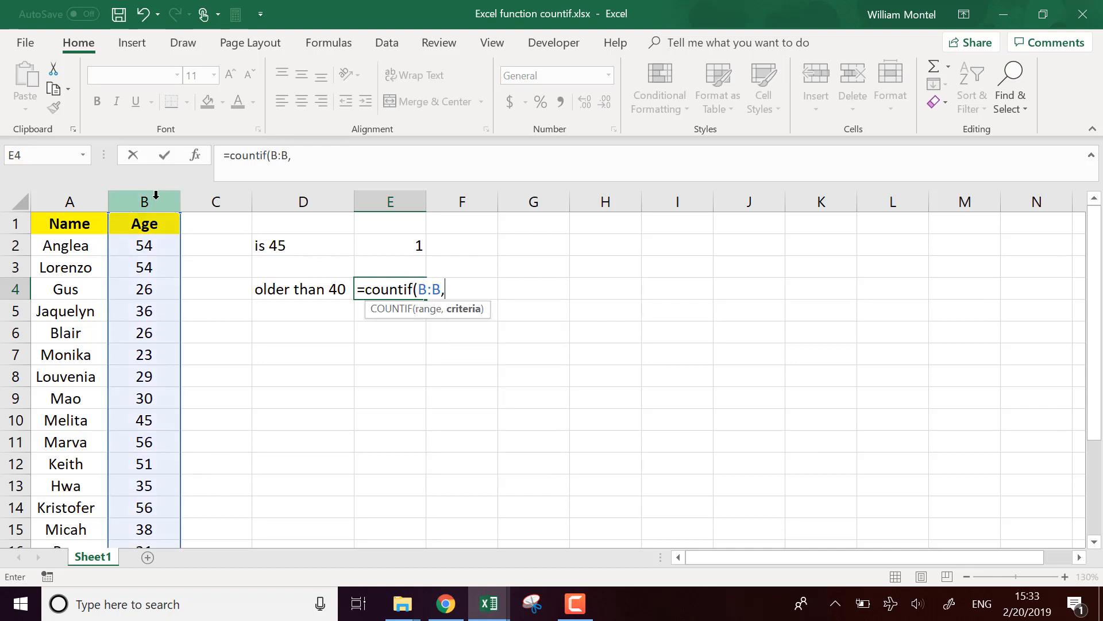
type("\"")
type(">=\"")
type("&")
type("40)")
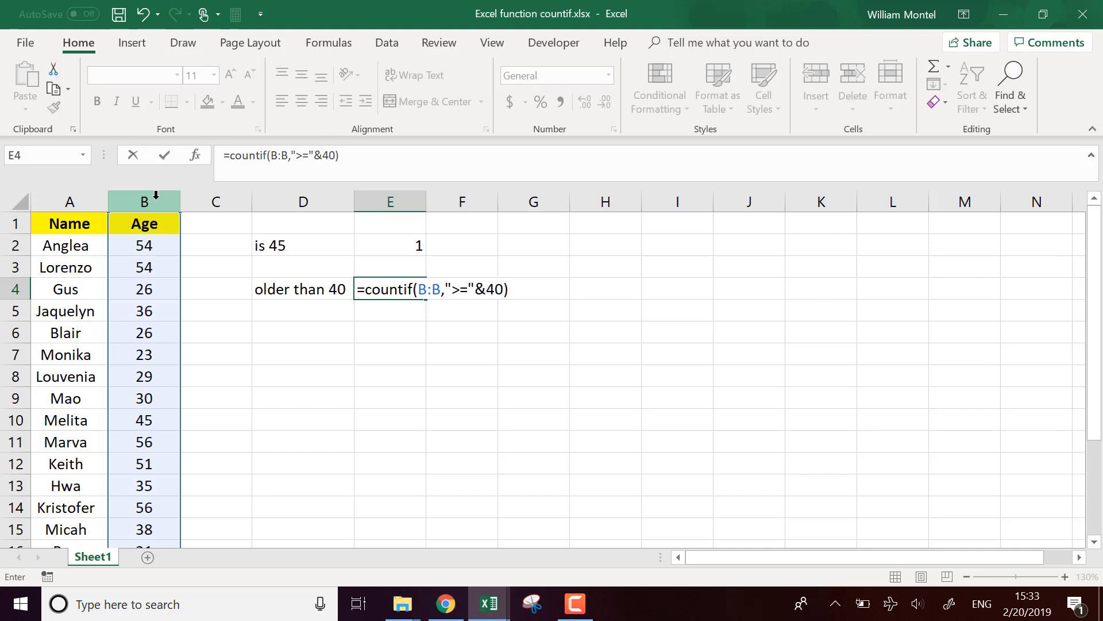
key("Return")
left_click(419, 292)
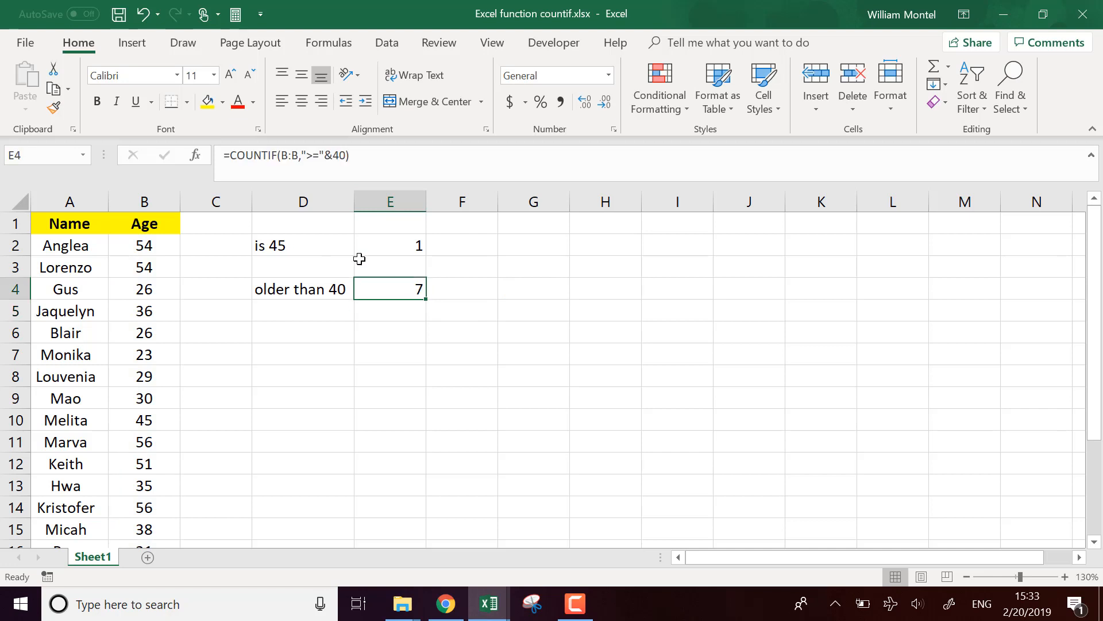
left_click(315, 156)
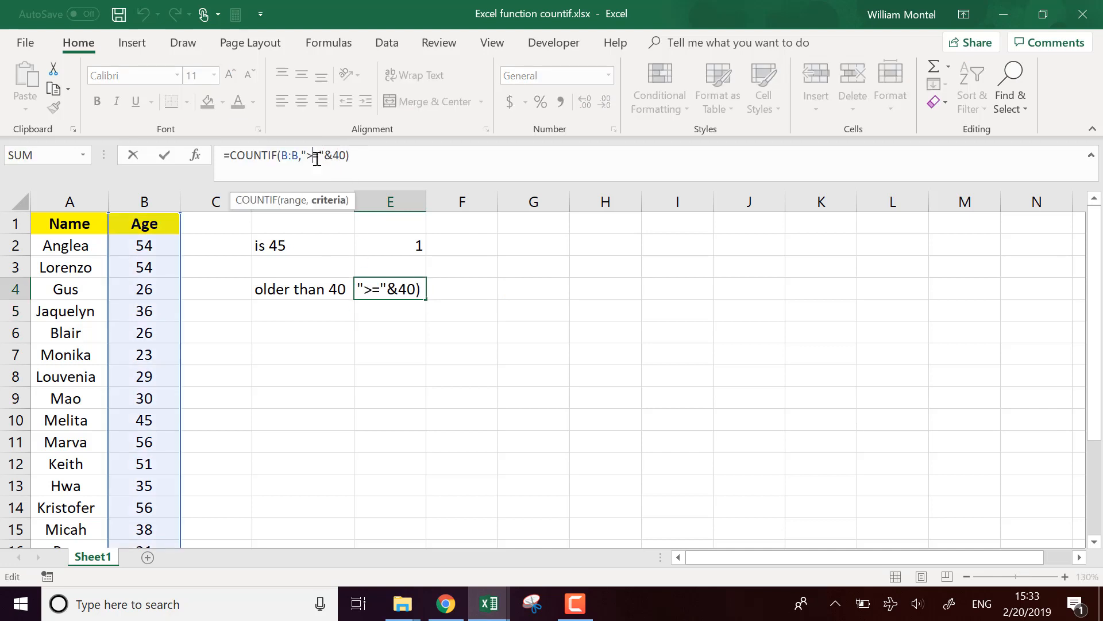
left_click_drag(302, 156, 322, 155)
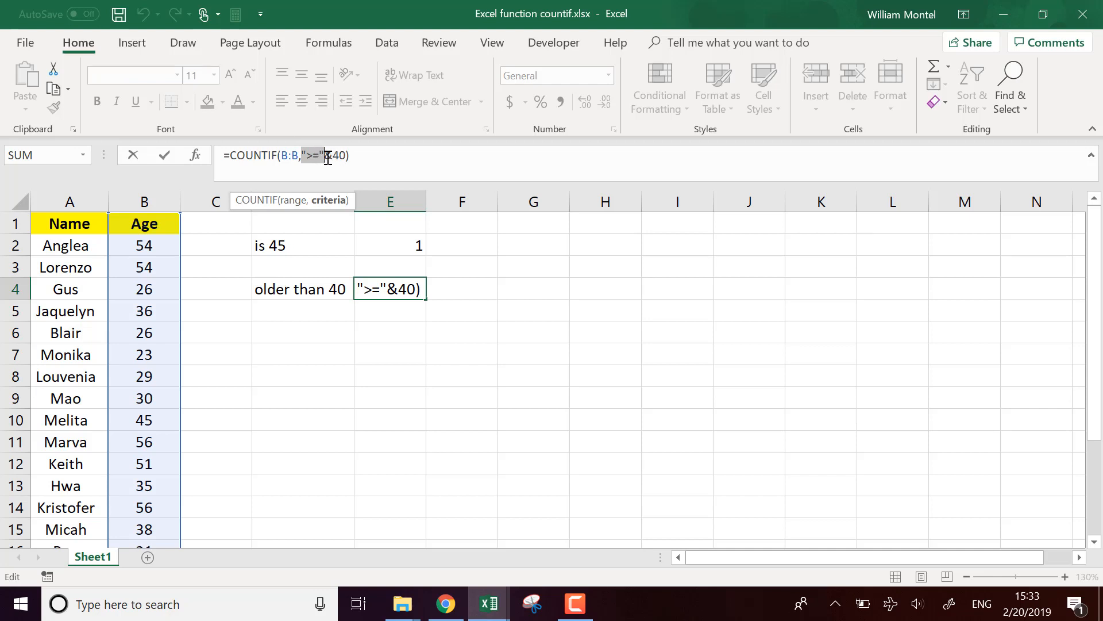
left_click_drag(329, 155, 344, 155)
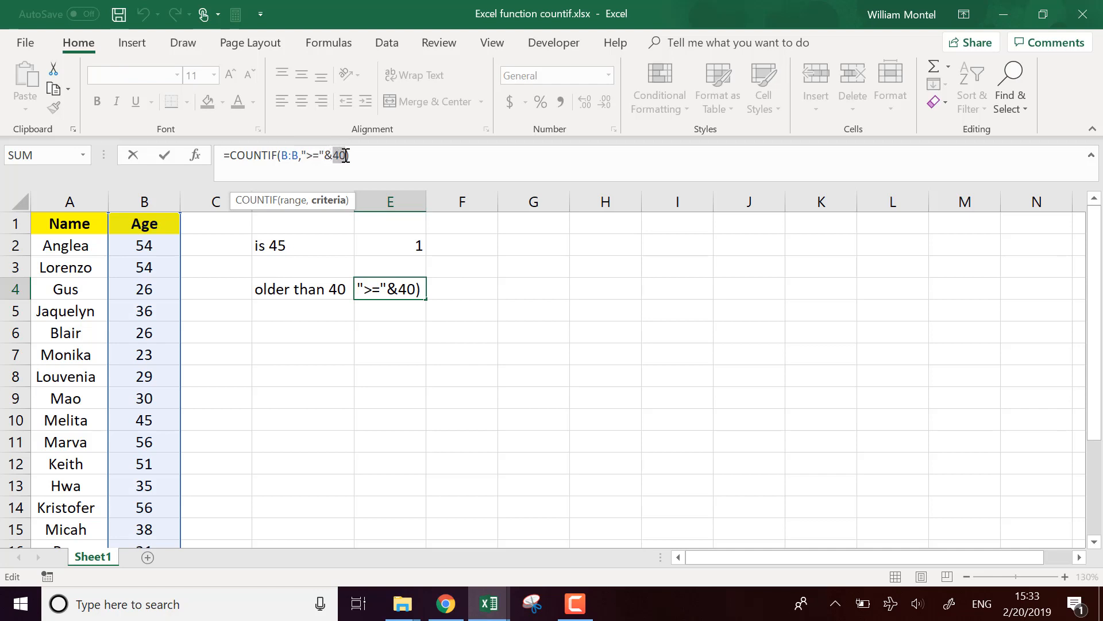
left_click(313, 156)
left_click(367, 156)
key("Return")
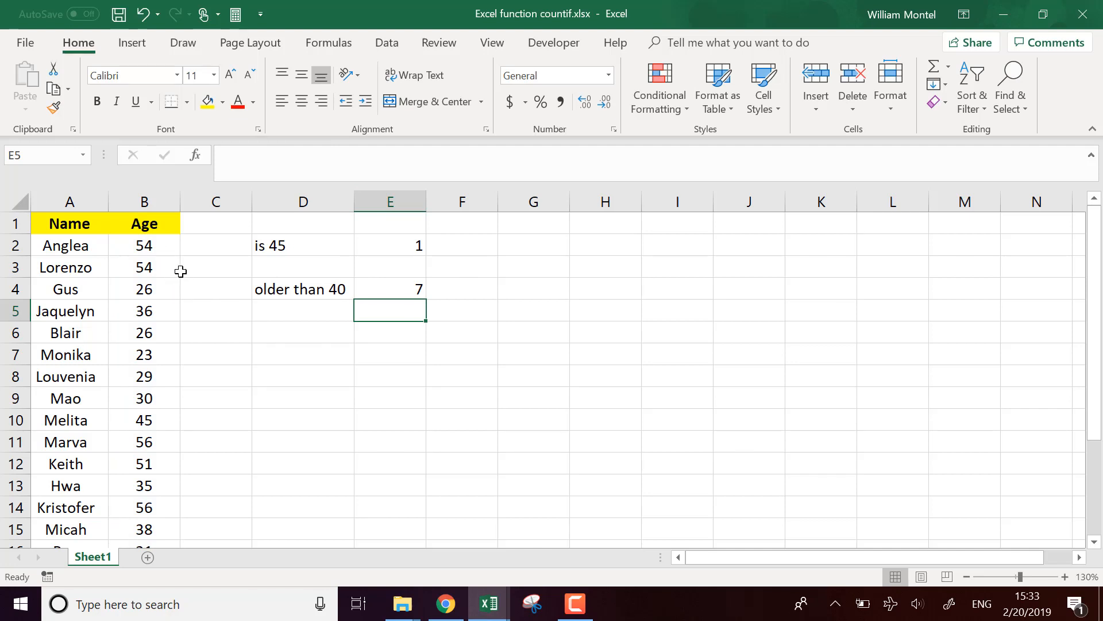
scroll(180, 272, "down", 3)
scroll(186, 285, "down", 3)
scroll(185, 293, "down", 3)
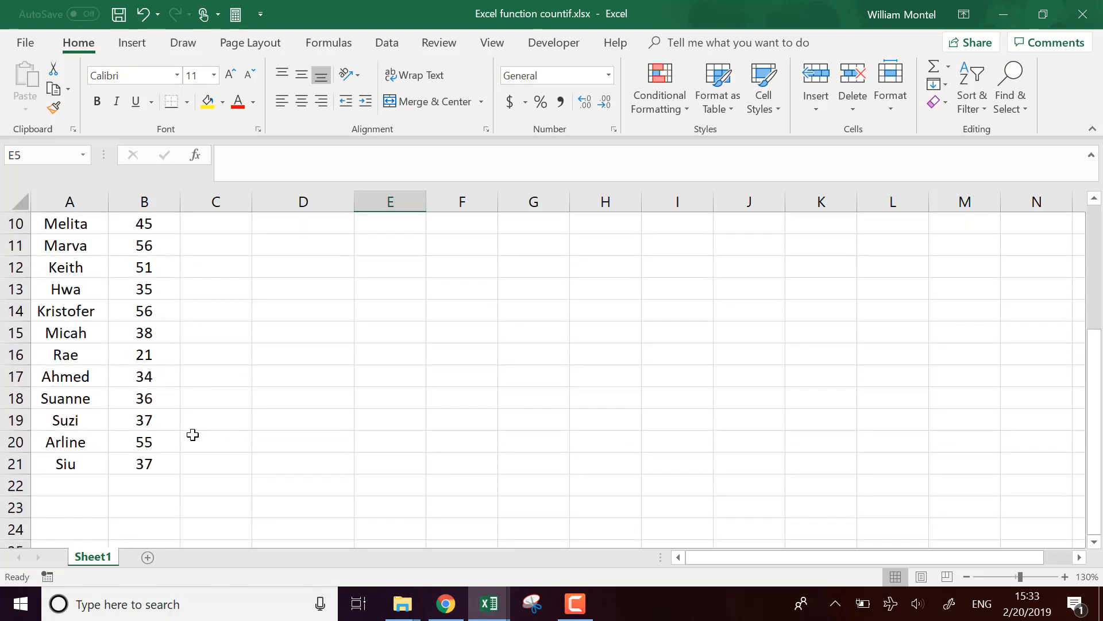
scroll(183, 448, "up", 9)
left_click(402, 290)
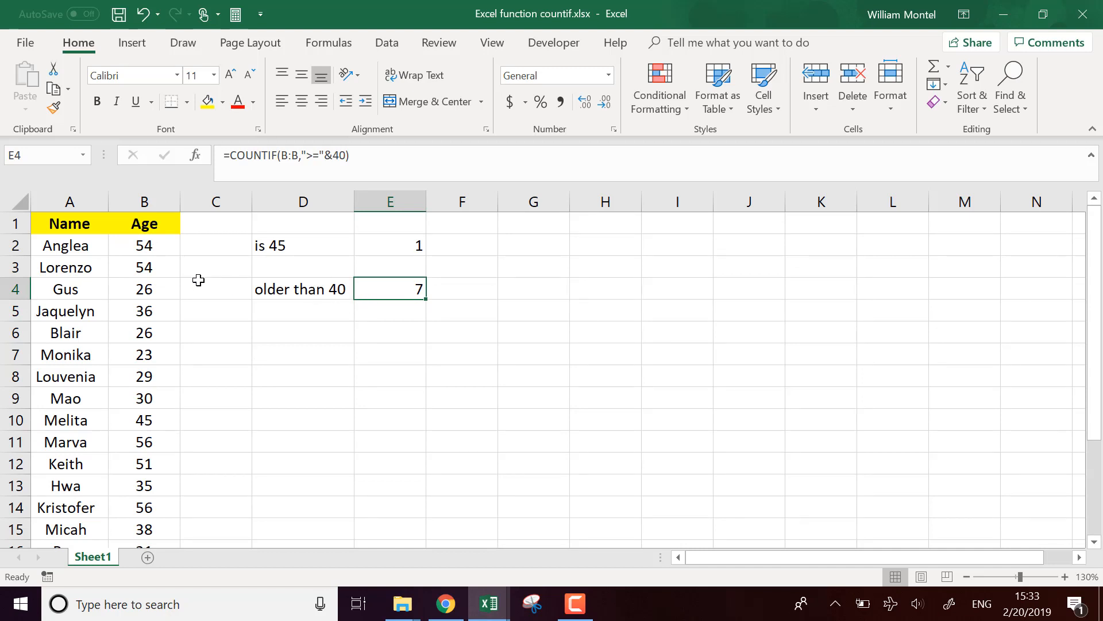
left_click(144, 246)
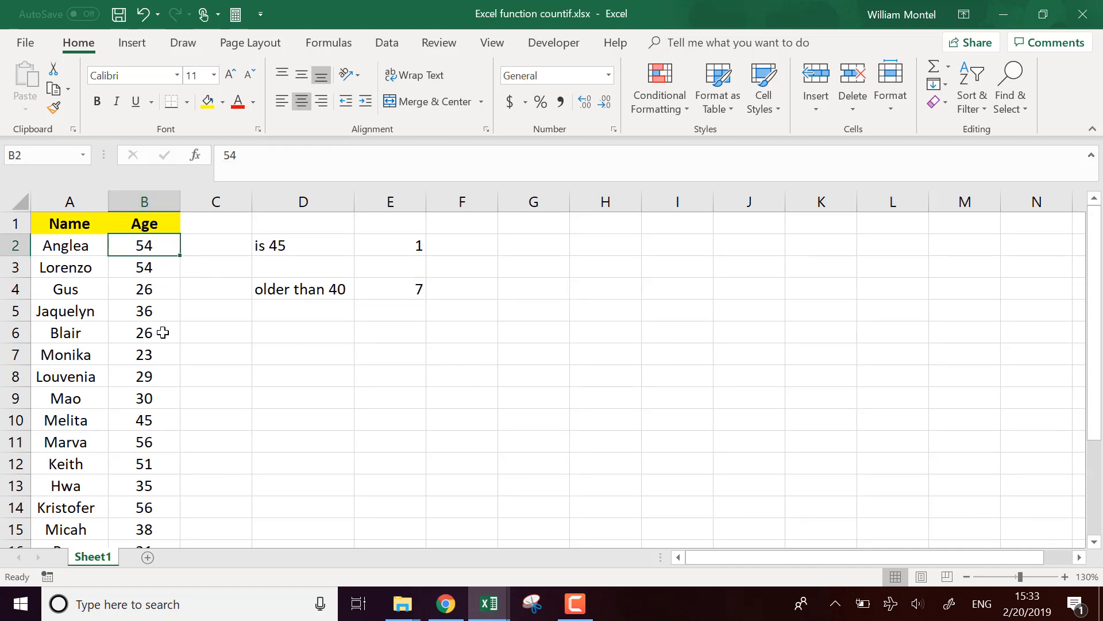
left_click(145, 333)
scroll(163, 324, "down", 1)
scroll(164, 325, "down", 1)
scroll(216, 362, "up", 2)
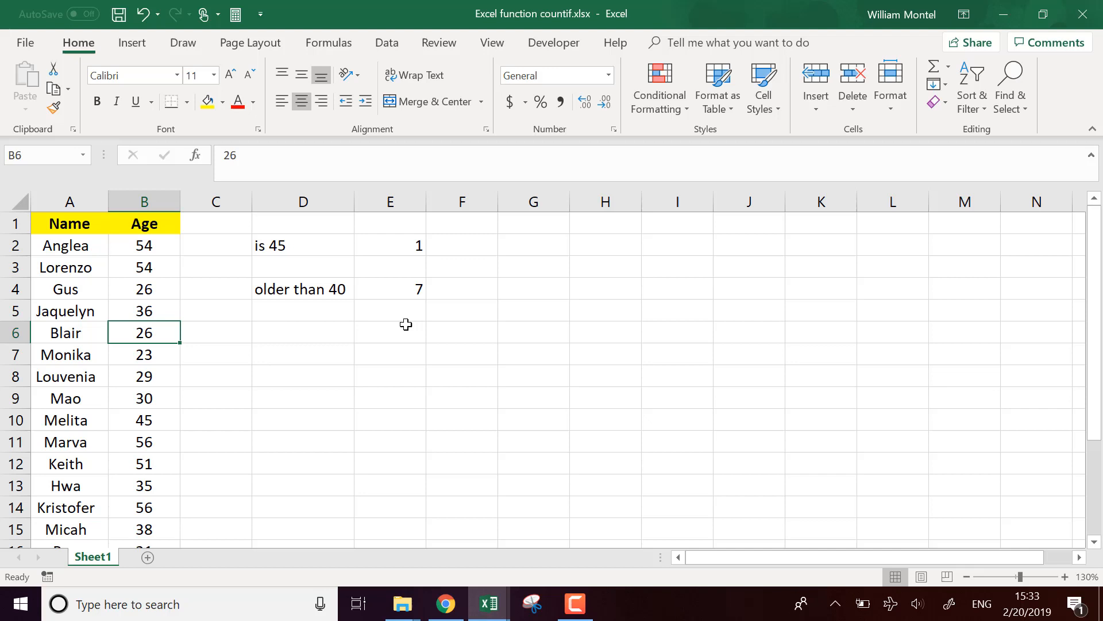
left_click(416, 289)
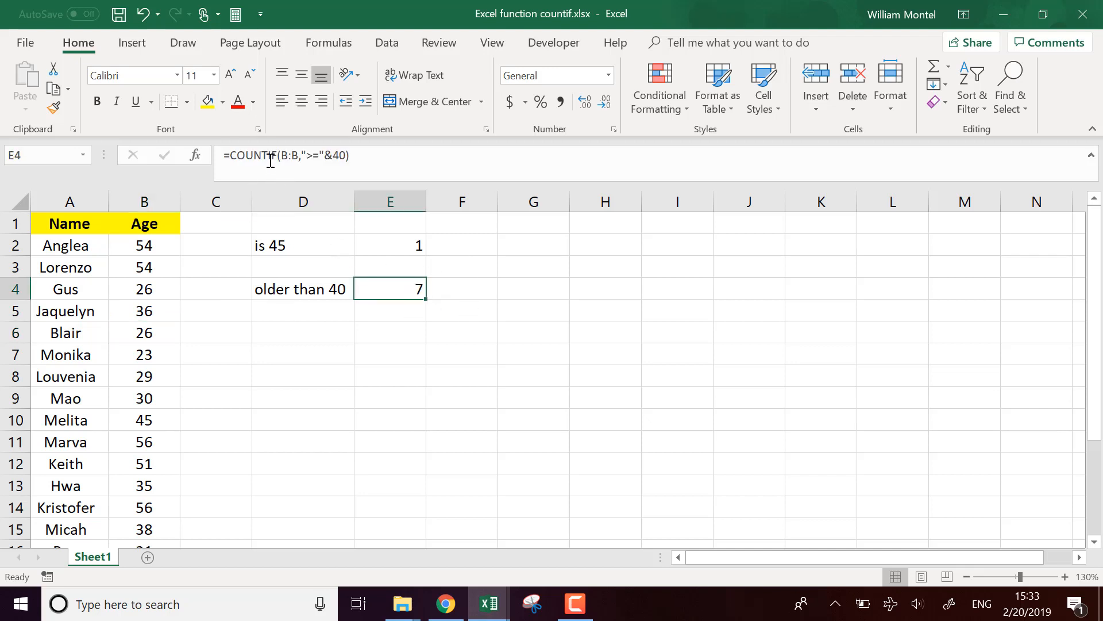
left_click(487, 289)
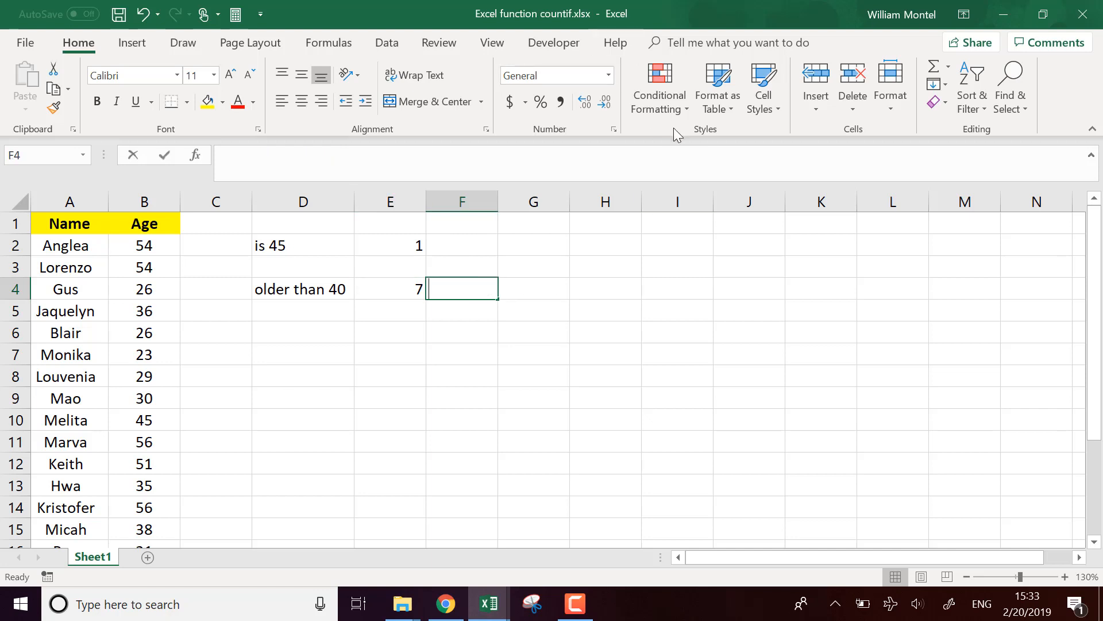
type("=sumif(")
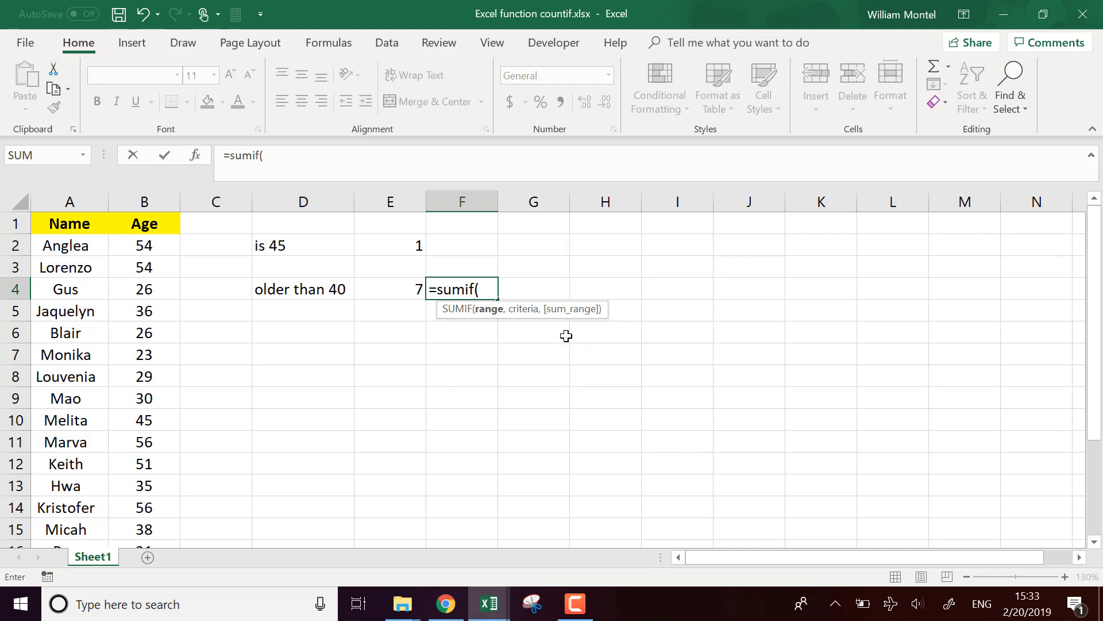
key("Escape")
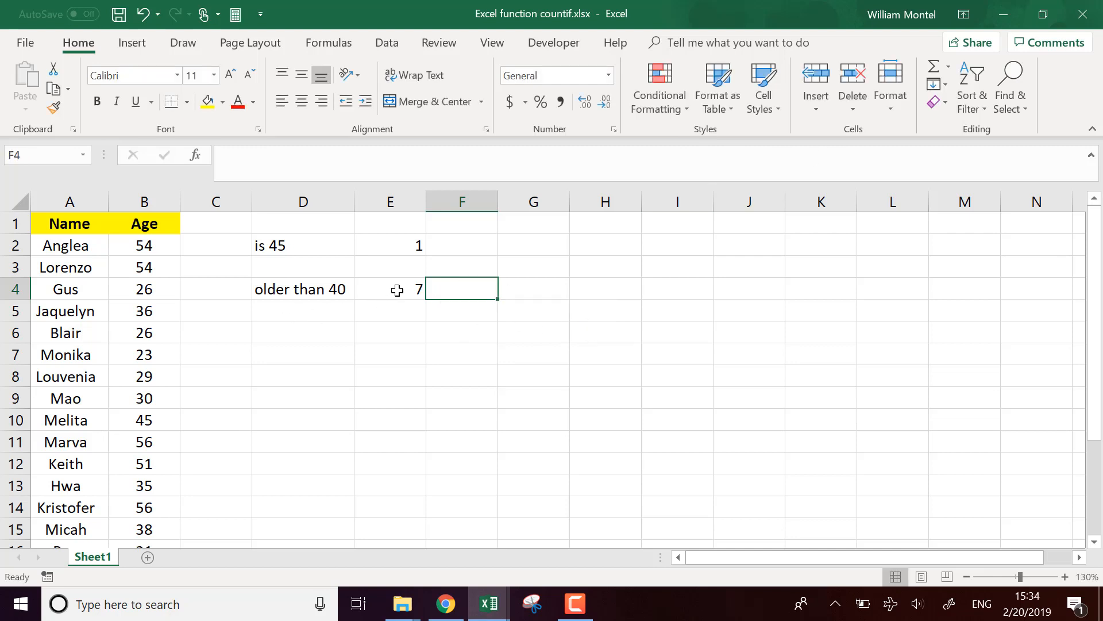
left_click(397, 290)
- Start a comparison-operator entry in E5, deleting the first < character
left_click(404, 315)
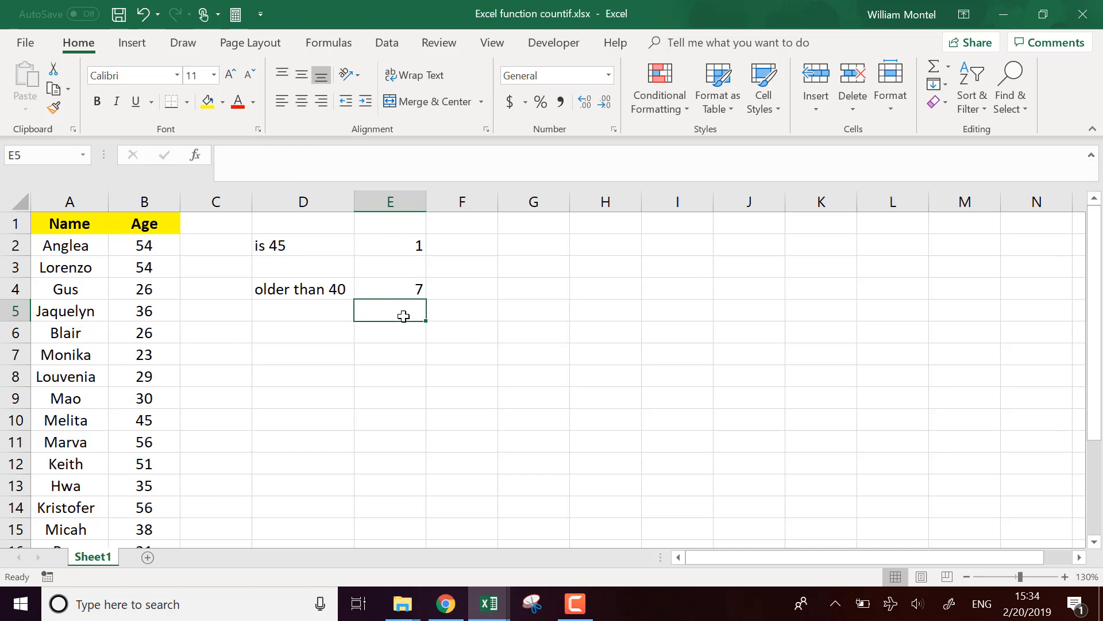
type("\"")
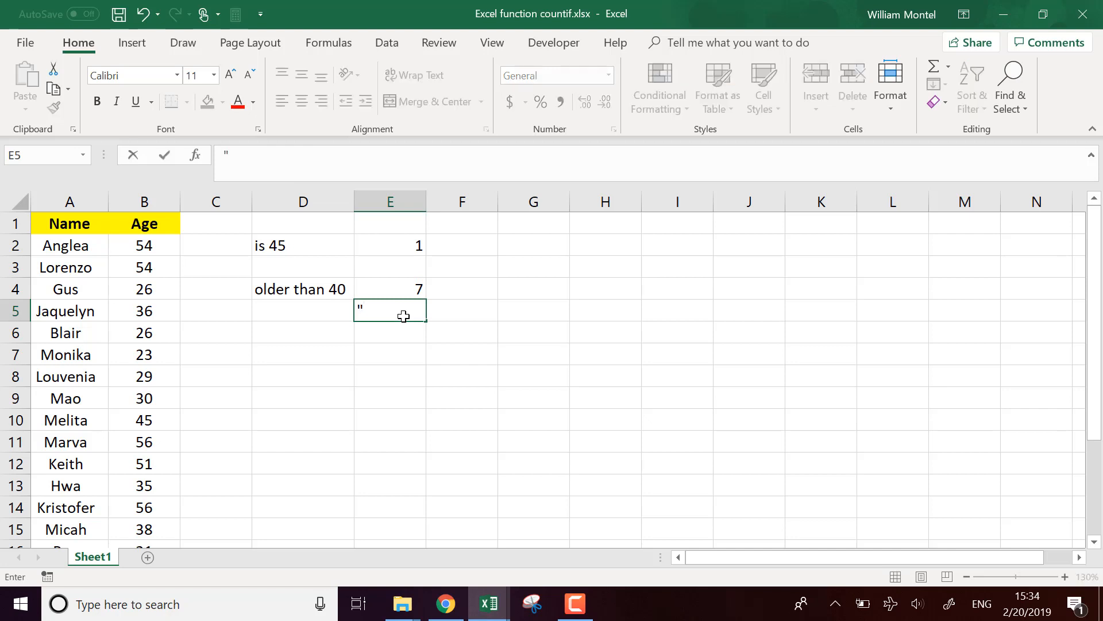
type("<")
type("\"")
key("BackSpace")
- Cancel the E5 entry and re-confirm the E4 COUNTIF unchanged, keeping 7
key("Escape")
left_click_drag(526, 338, 527, 354)
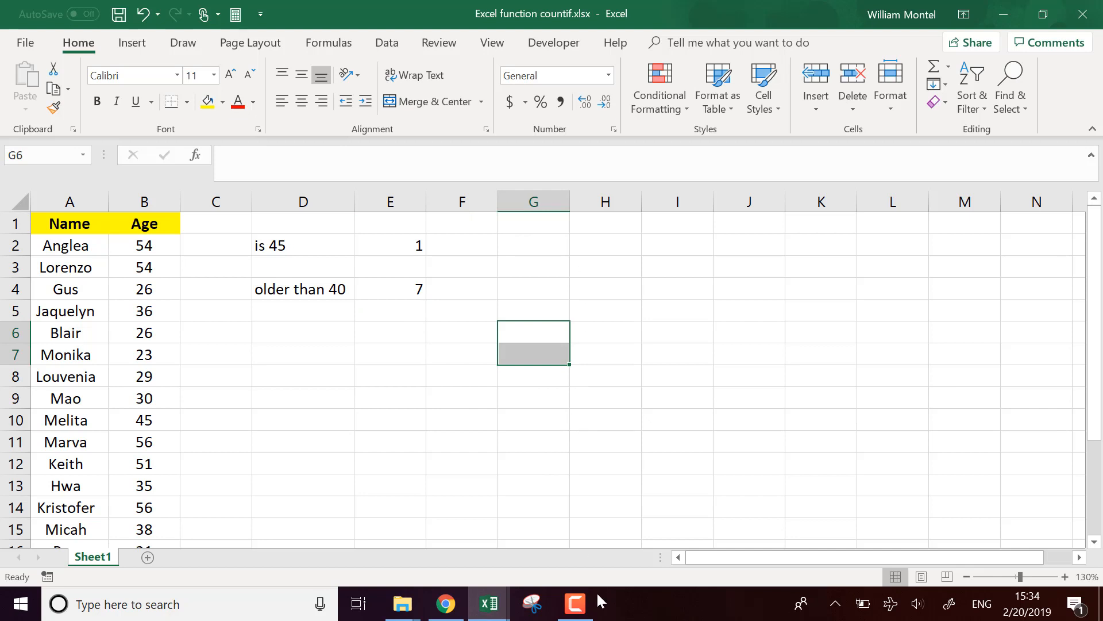
left_click(398, 295)
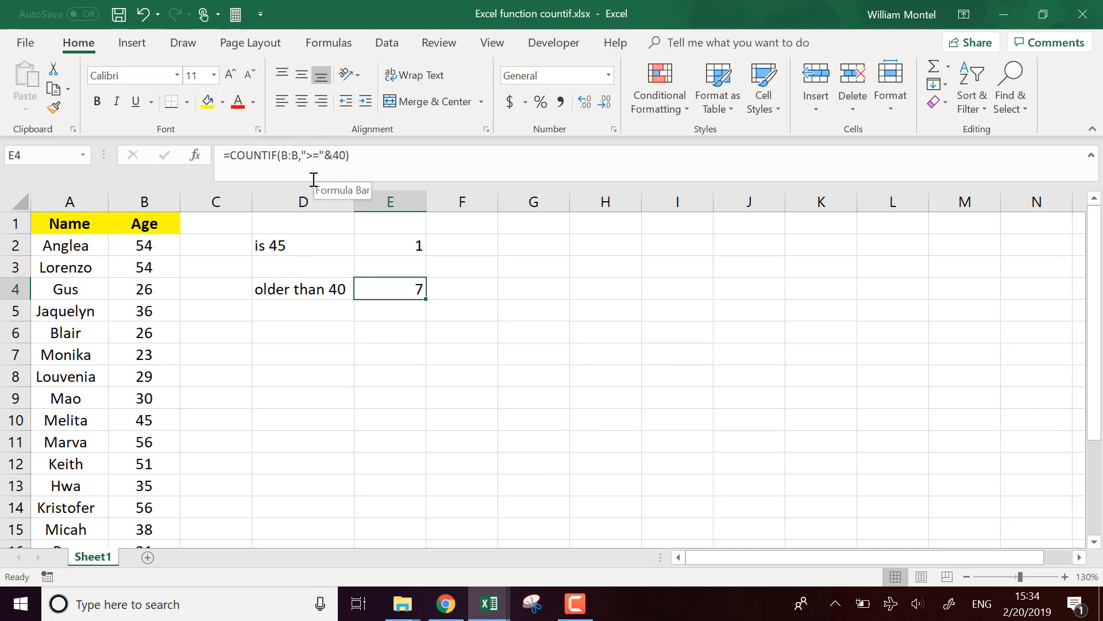
left_click(354, 155)
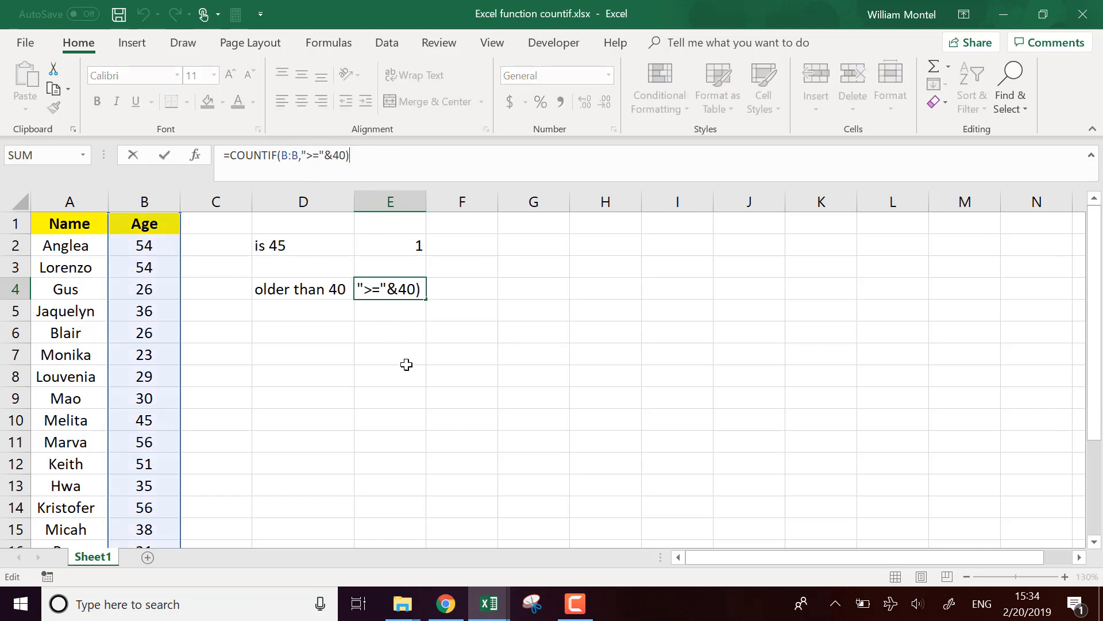
key("ctrl+Return")
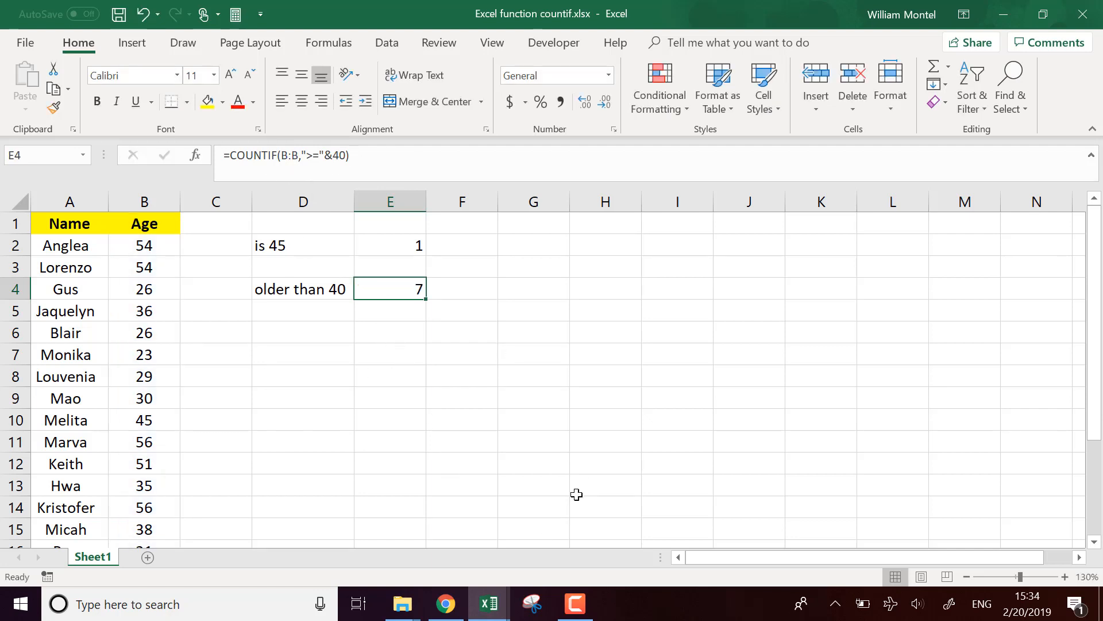